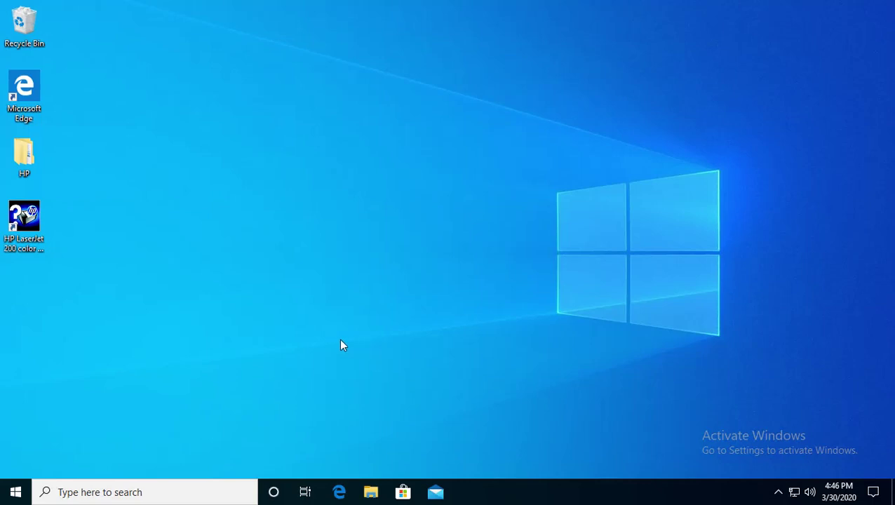
Step: Search the Start menu for 'remote' and launch Remote Desktop Connection
click(25, 495)
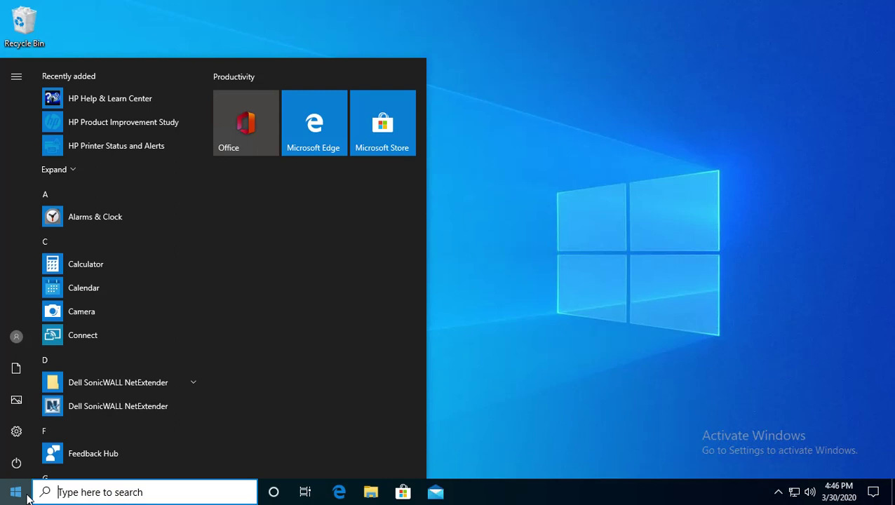
text(remote)
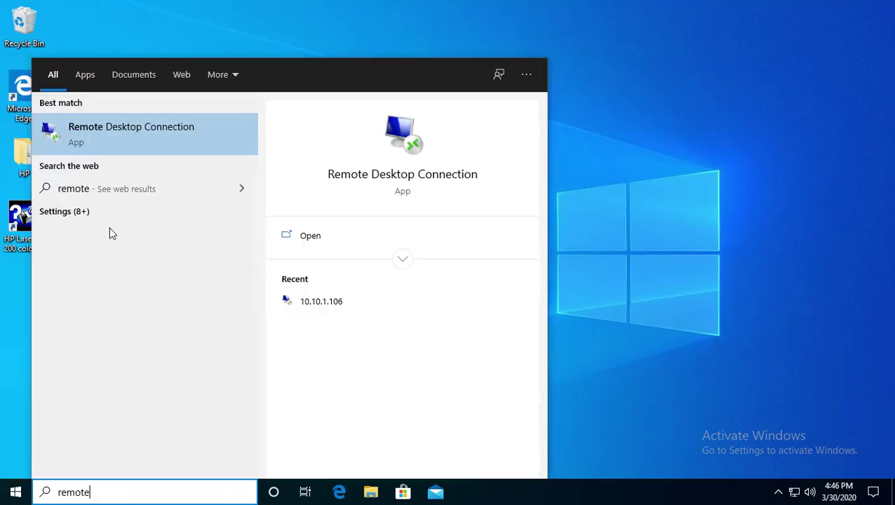
click(137, 133)
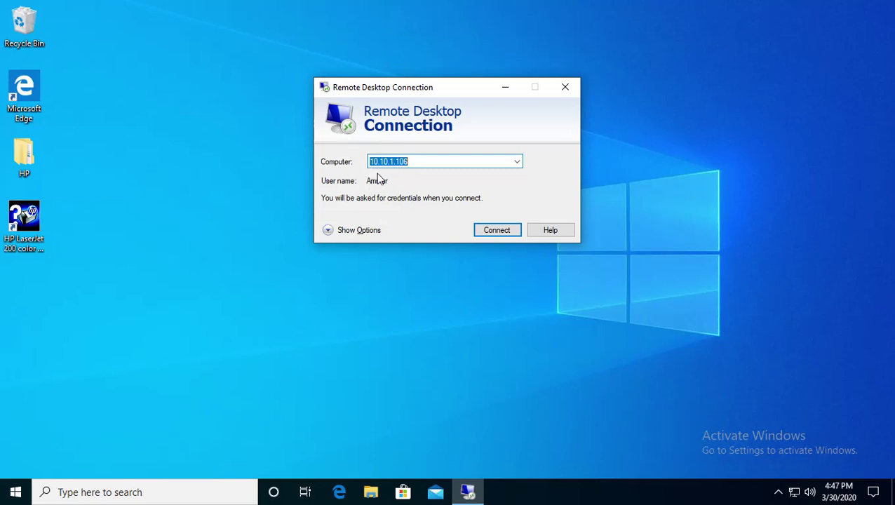
Step: Connect to 10.10.1.106 using a different account, entering its user name and password
click(408, 162)
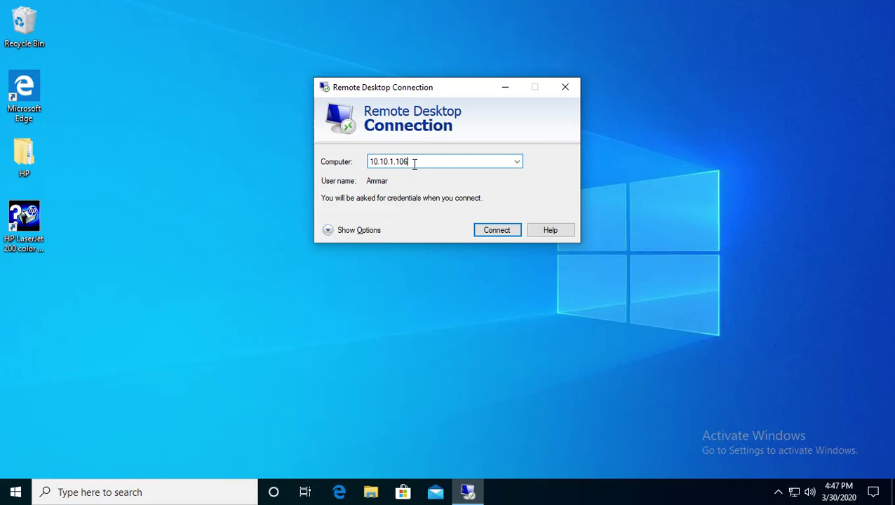
click(489, 231)
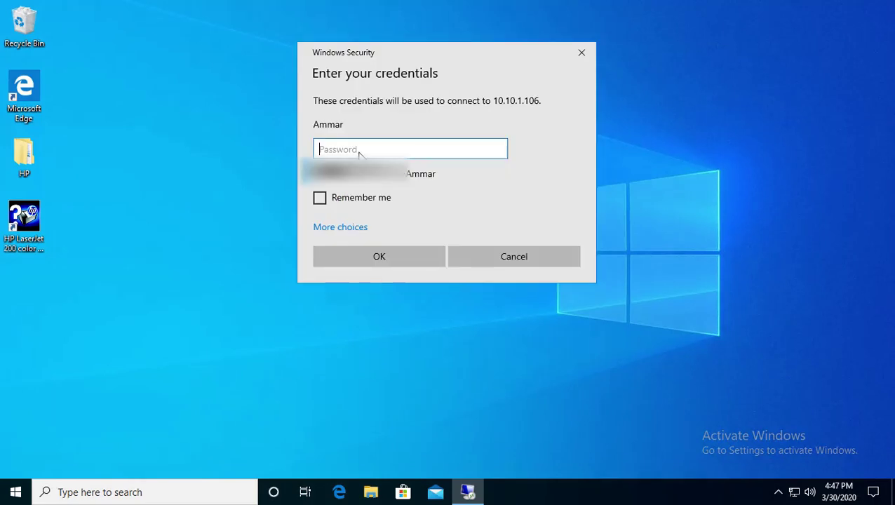
click(338, 227)
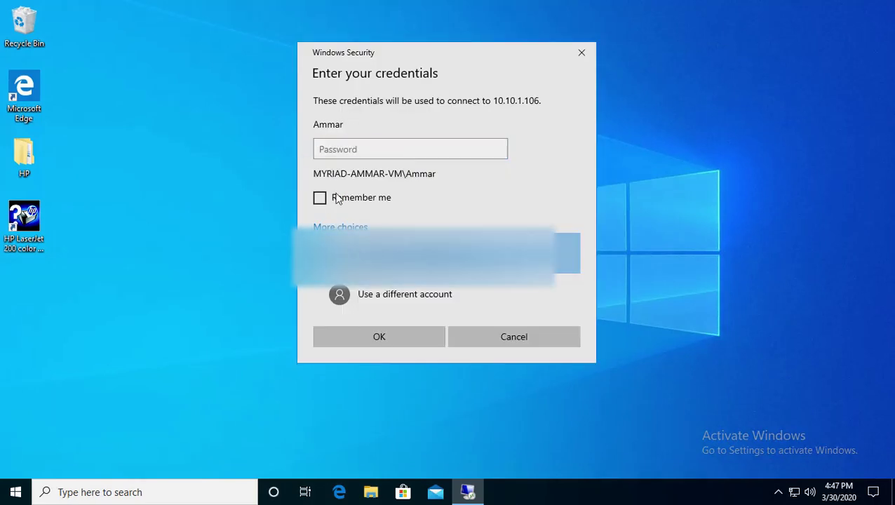
click(370, 302)
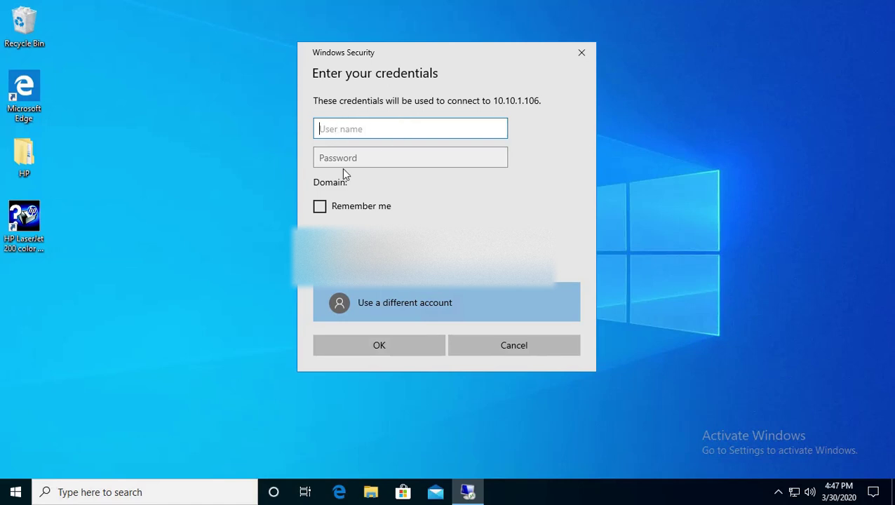
text(Ammar)
key(Tab)
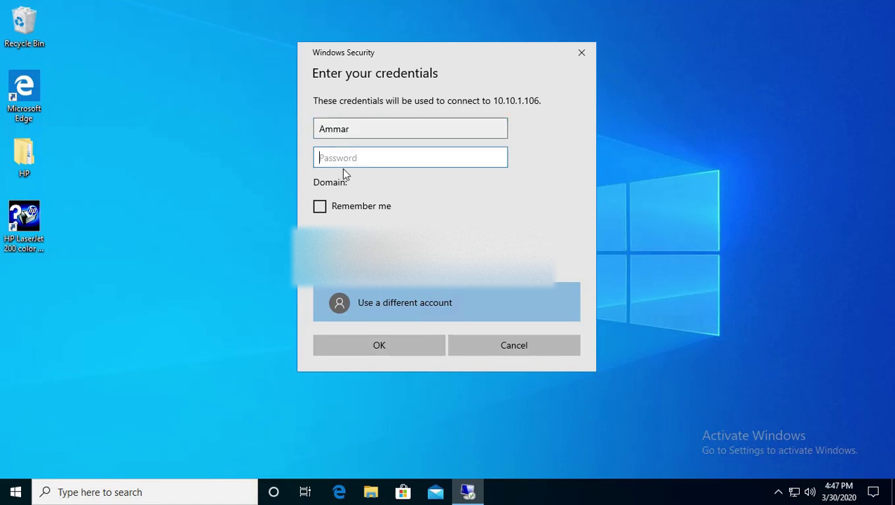
text(•••••••••••)
Step: Submit the credentials and accept the untrusted certificate, suppressing future warnings for this computer
click(339, 349)
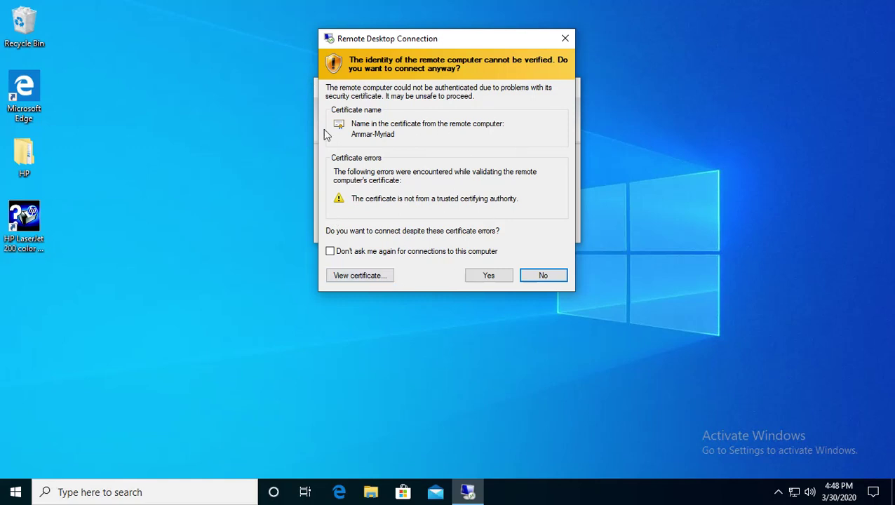
click(379, 252)
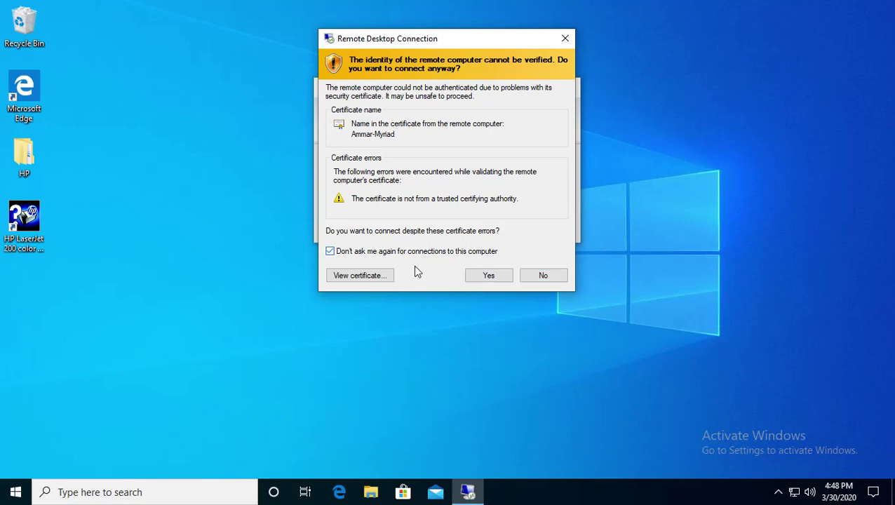
click(490, 277)
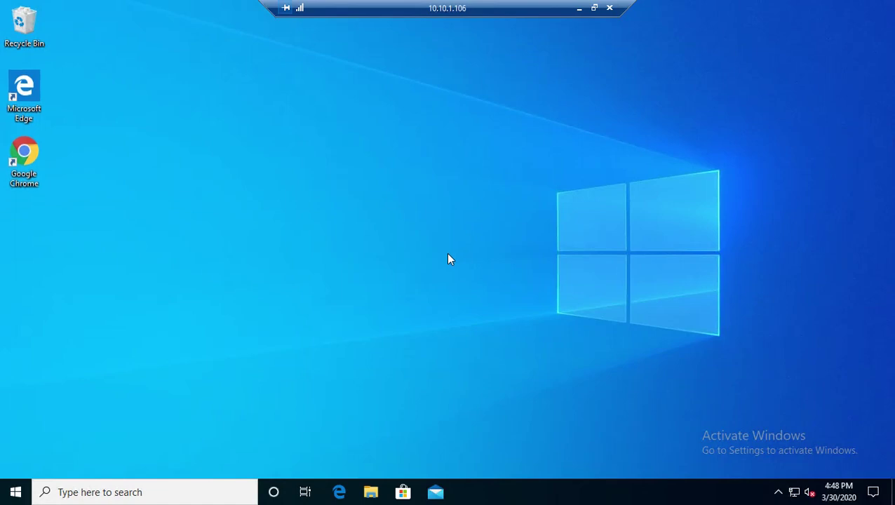
drag(263, 111, 526, 248)
click(580, 11)
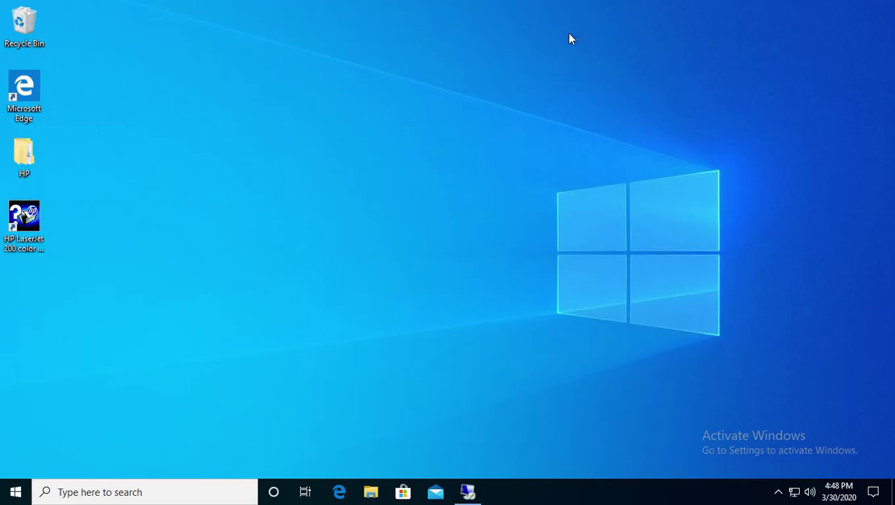
drag(132, 345, 91, 263)
drag(147, 311, 116, 160)
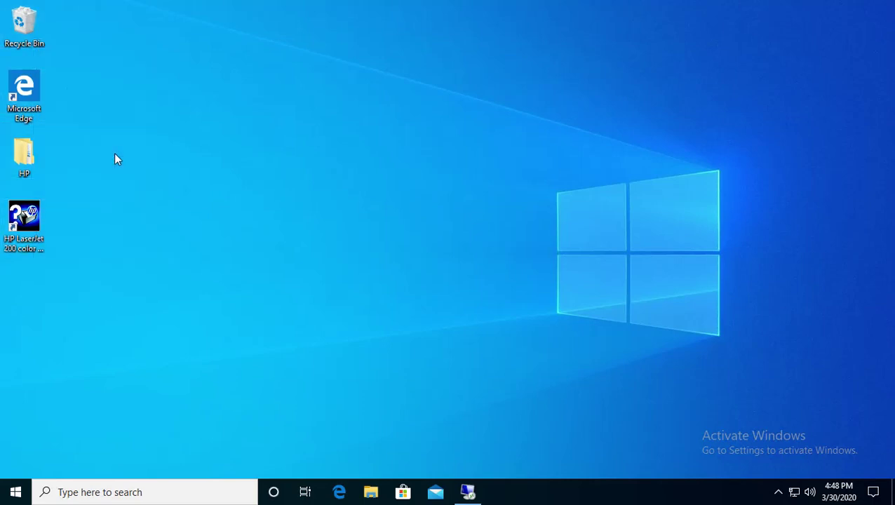
click(469, 493)
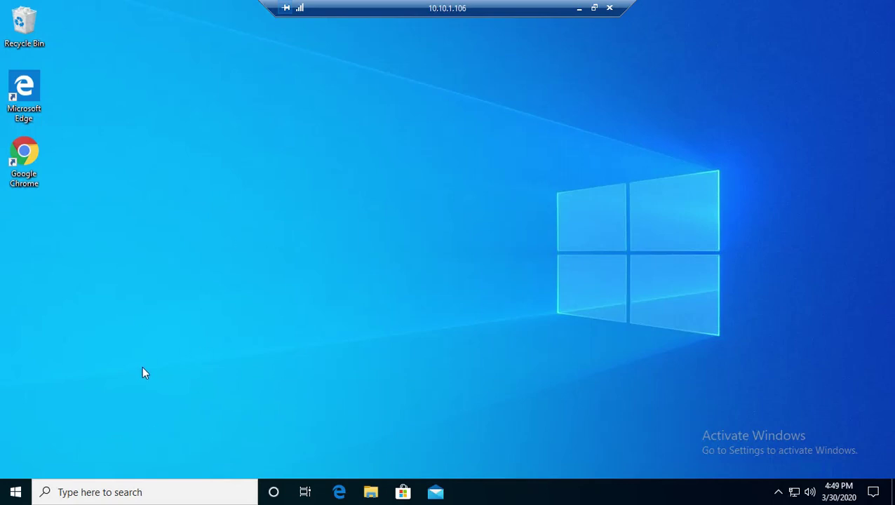
click(9, 497)
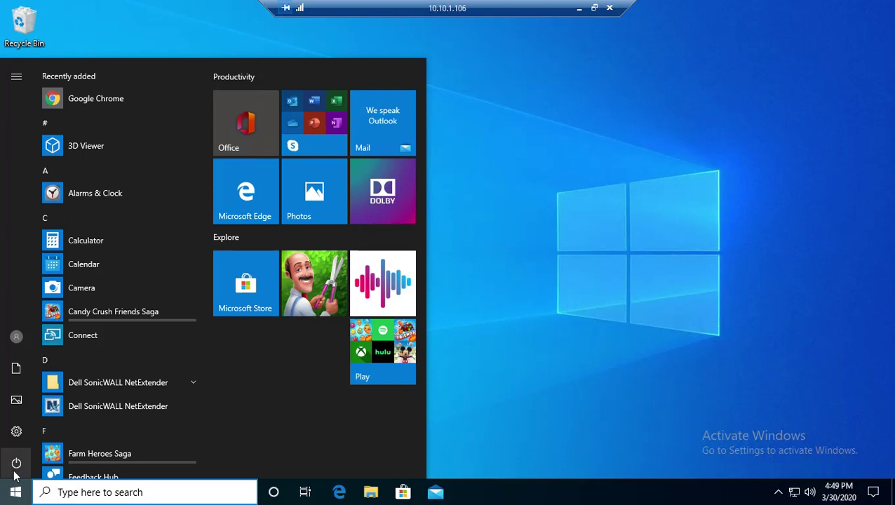
click(14, 470)
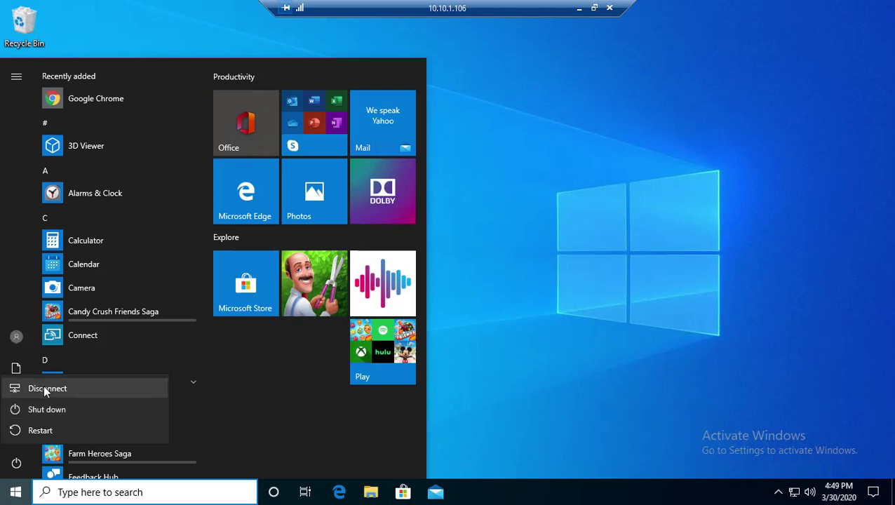
click(577, 224)
click(577, 225)
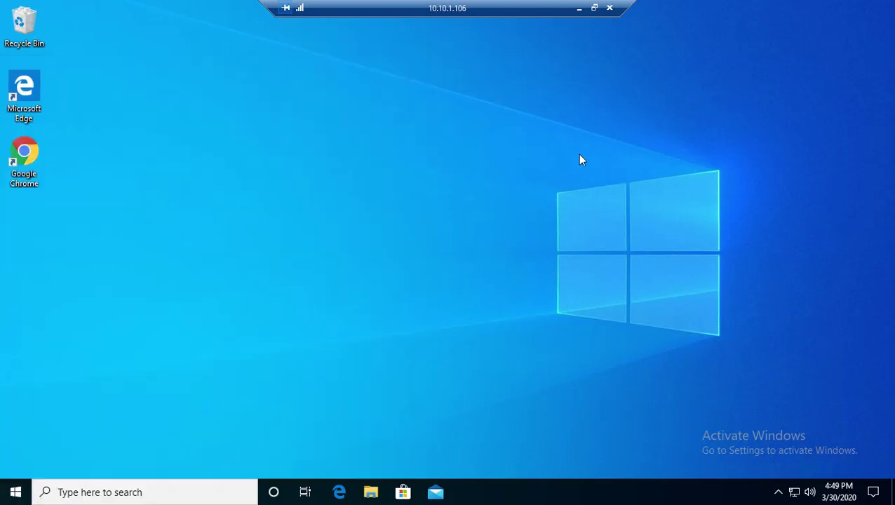
Step: Cancel a first disconnect, launch Google Chrome remotely, then disconnect the session
click(610, 9)
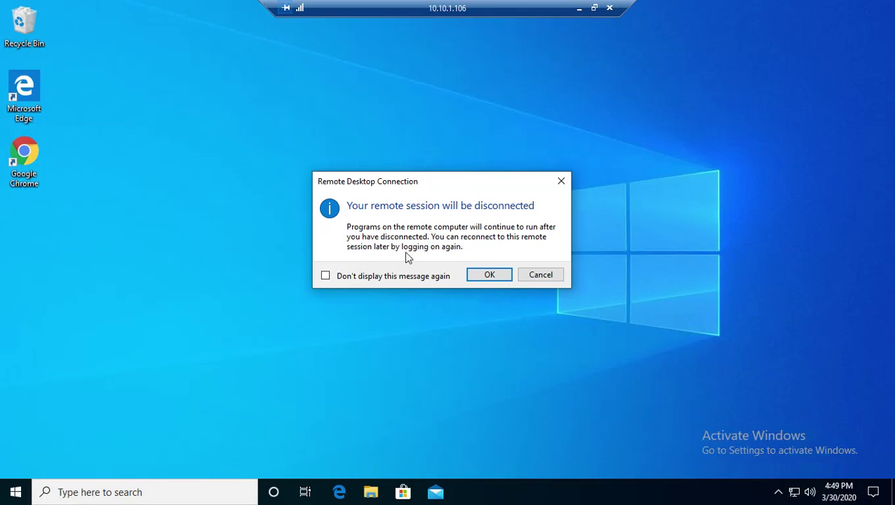
click(532, 279)
double_click(39, 178)
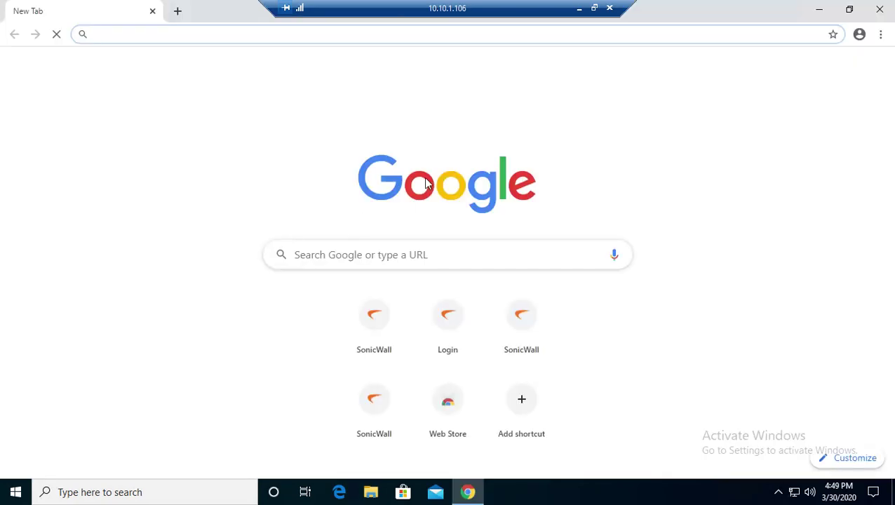
click(610, 9)
click(490, 277)
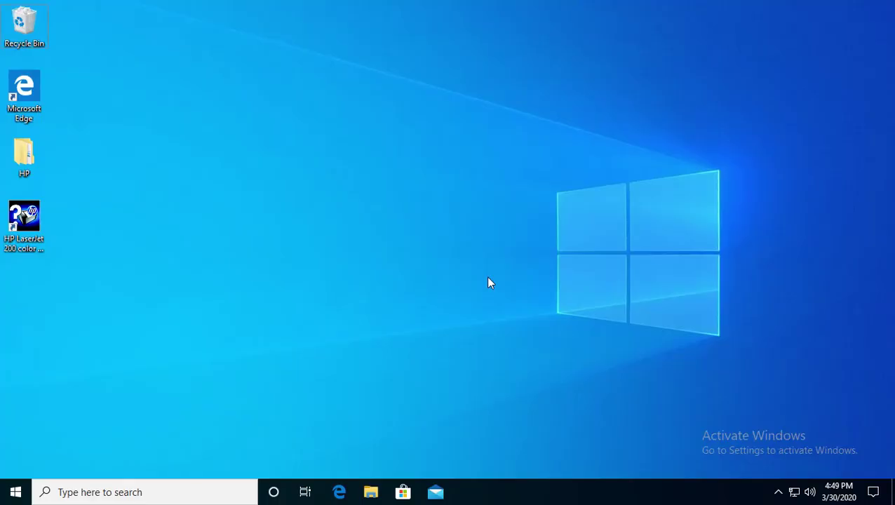
Step: Relaunch Remote Desktop Connection via Start search and reconnect to 10.10.1.106 with the account password
key(super)
text(remote)
key(Return)
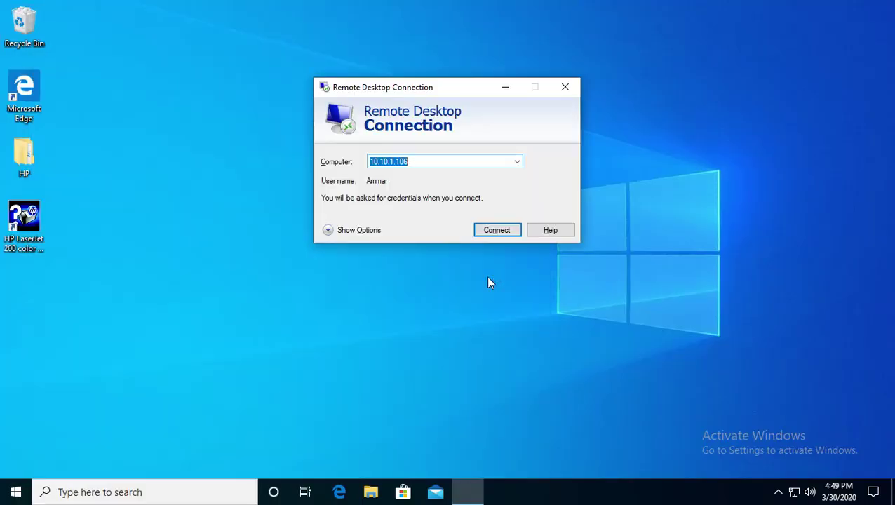
click(501, 230)
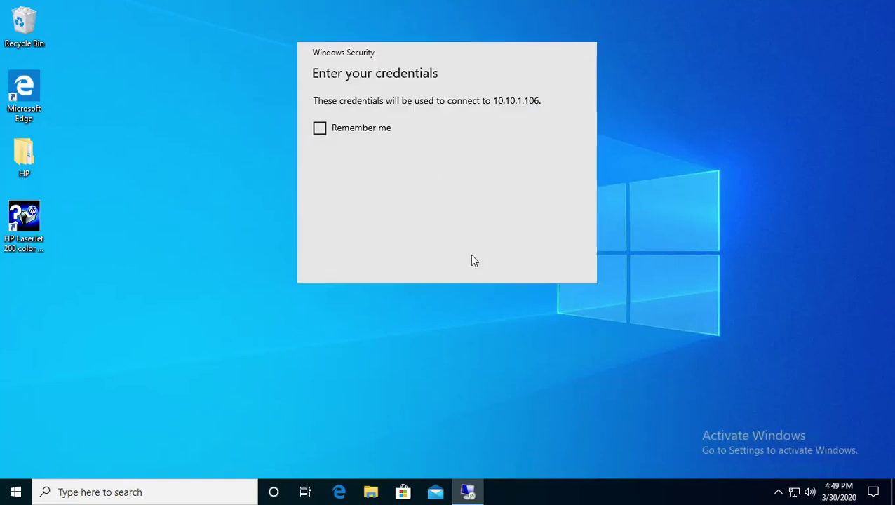
text(password123)
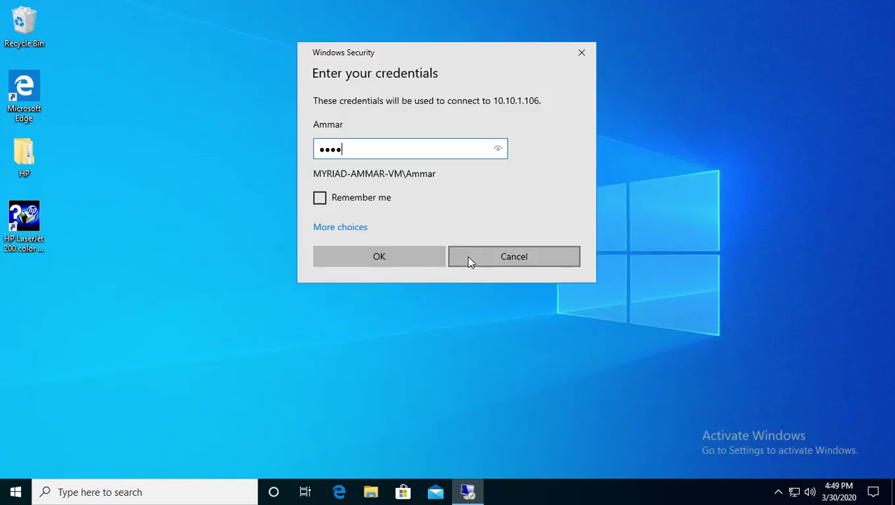
key(Return)
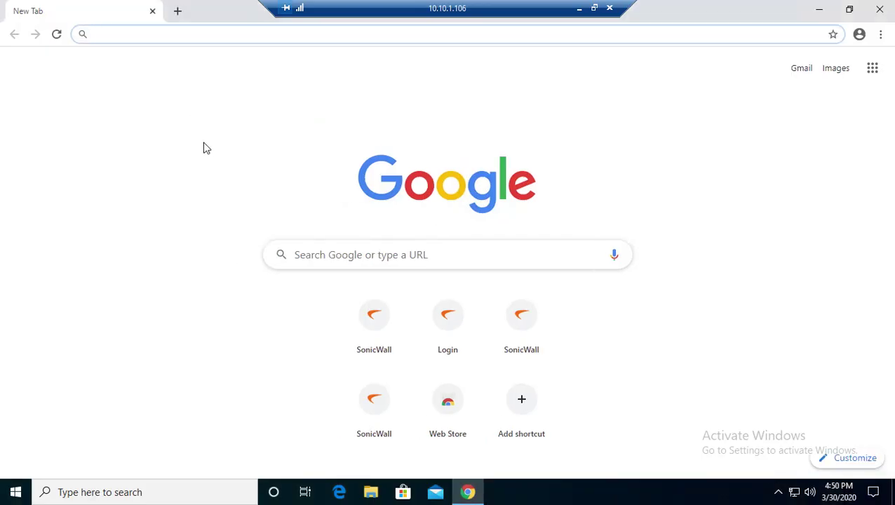
Step: Close Chrome's tab on the remote computer and disconnect the session
click(152, 12)
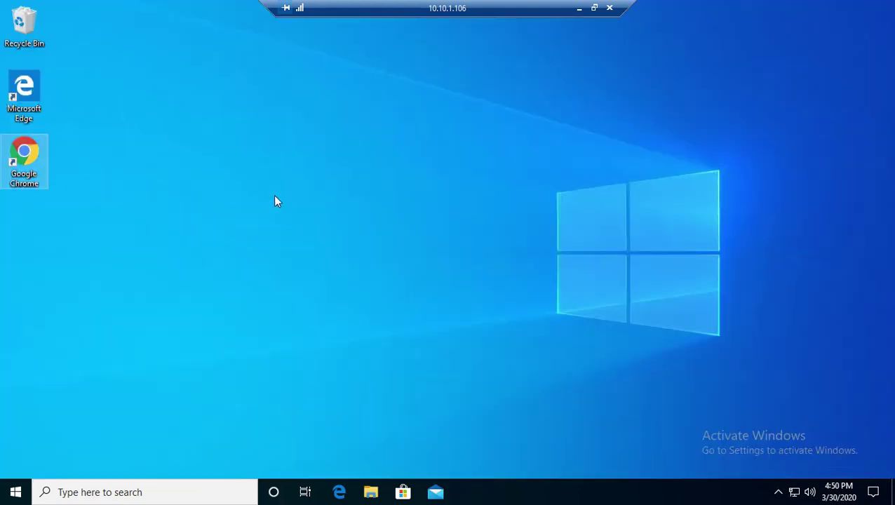
click(610, 8)
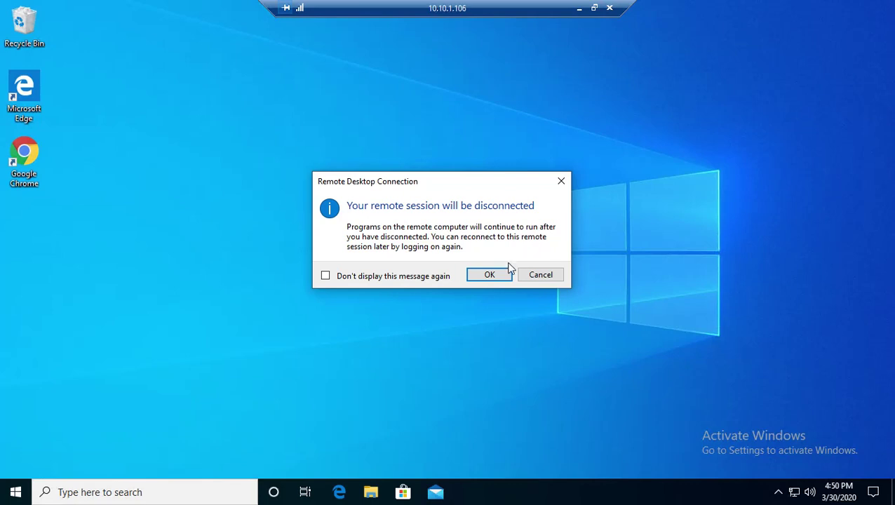
click(492, 275)
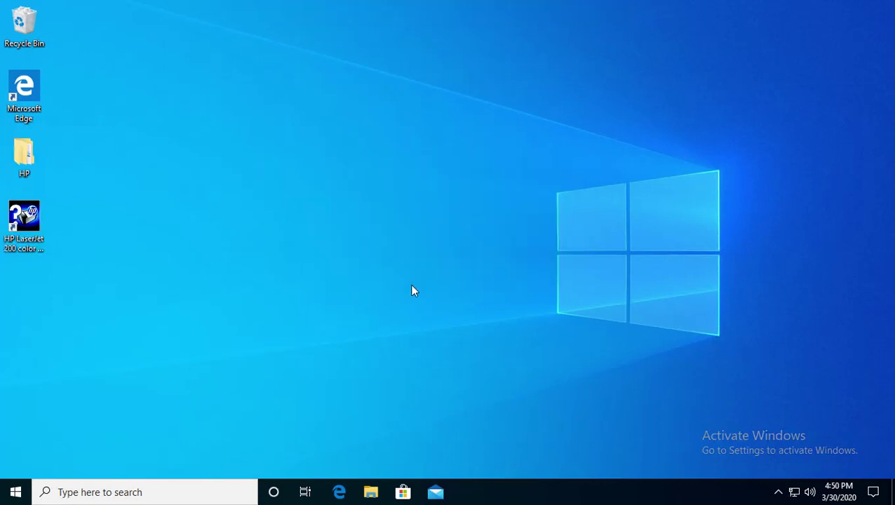
Step: Reopen Remote Desktop Connection locally by searching 'remo' in Start
key(super)
text(remo)
key(Return)
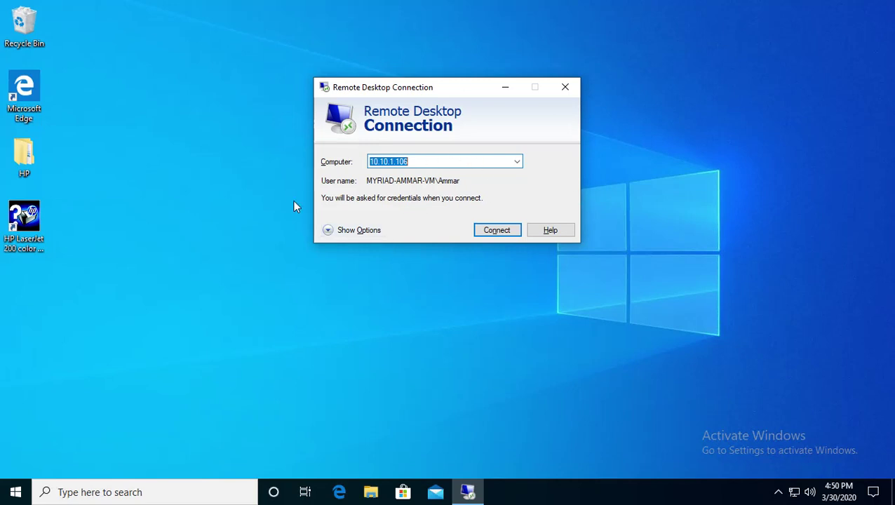
click(328, 231)
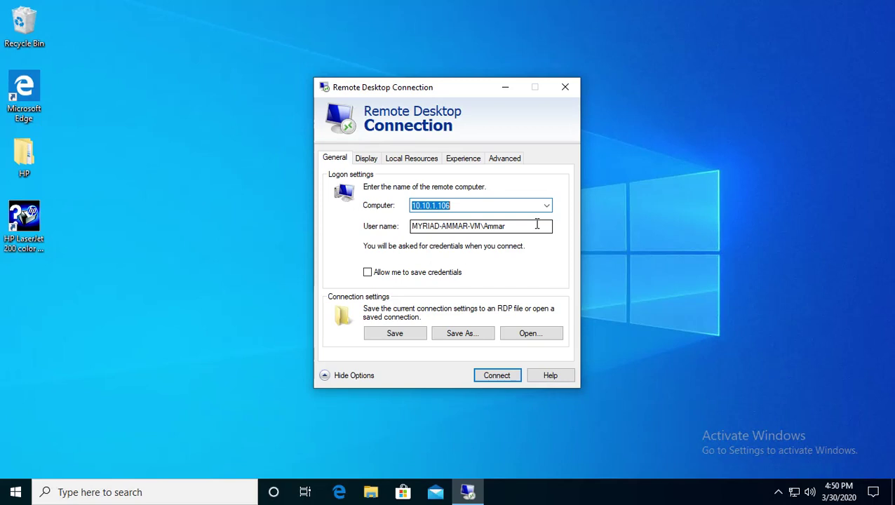
click(404, 277)
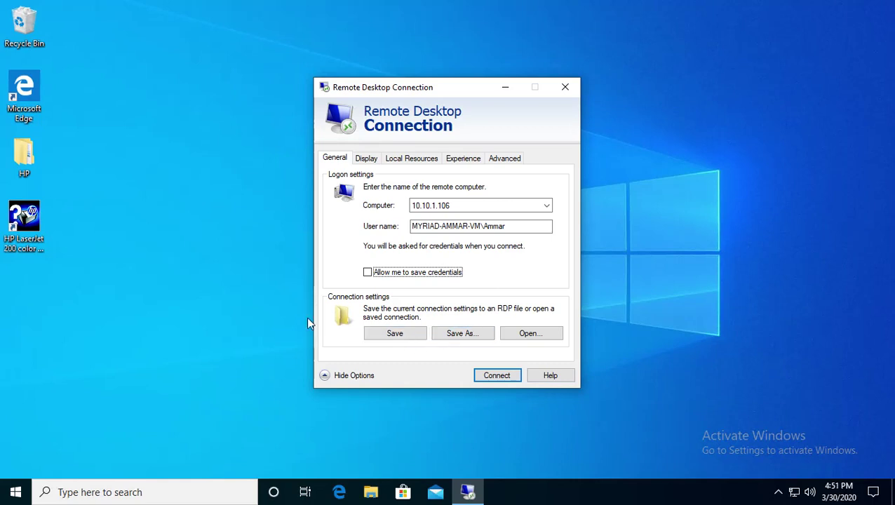
drag(15, 277, 75, 340)
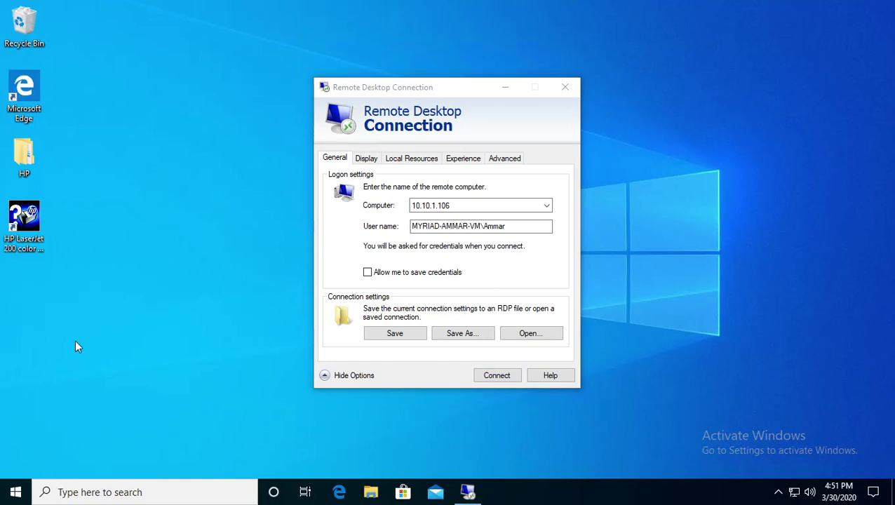
Step: Save the connection settings to the Desktop as 'Remote' and inspect the new file
click(449, 335)
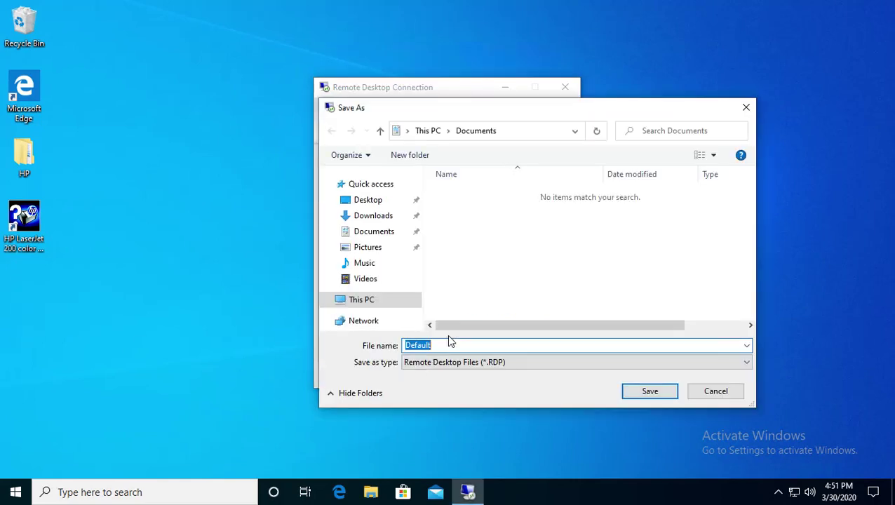
click(374, 216)
click(369, 201)
double_click(429, 345)
text(r)
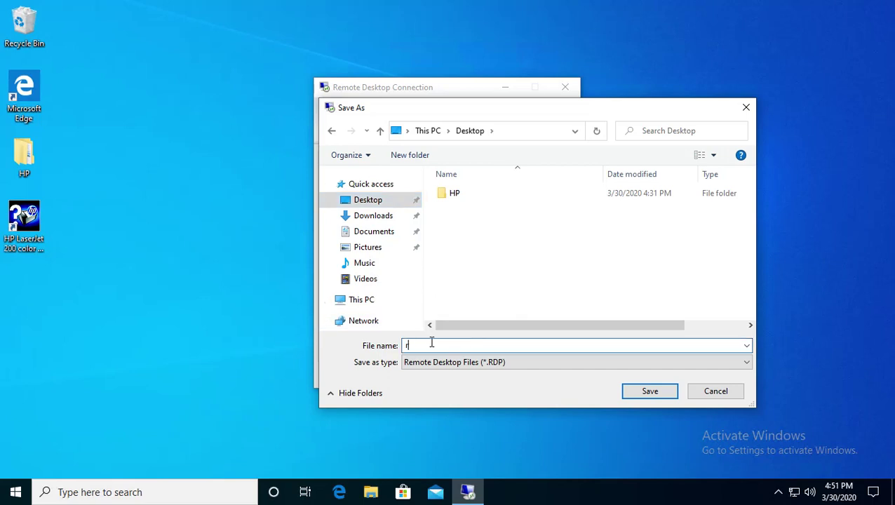
key(BackSpace)
text(Remote)
click(646, 394)
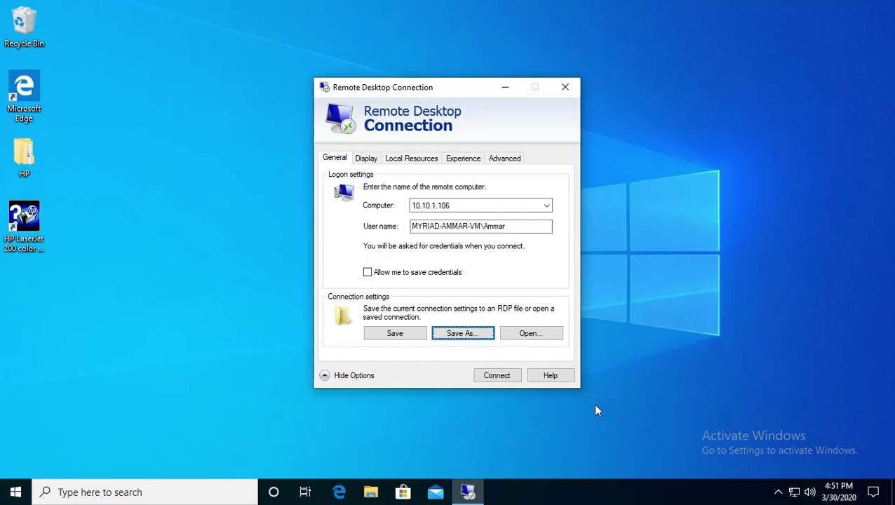
click(28, 284)
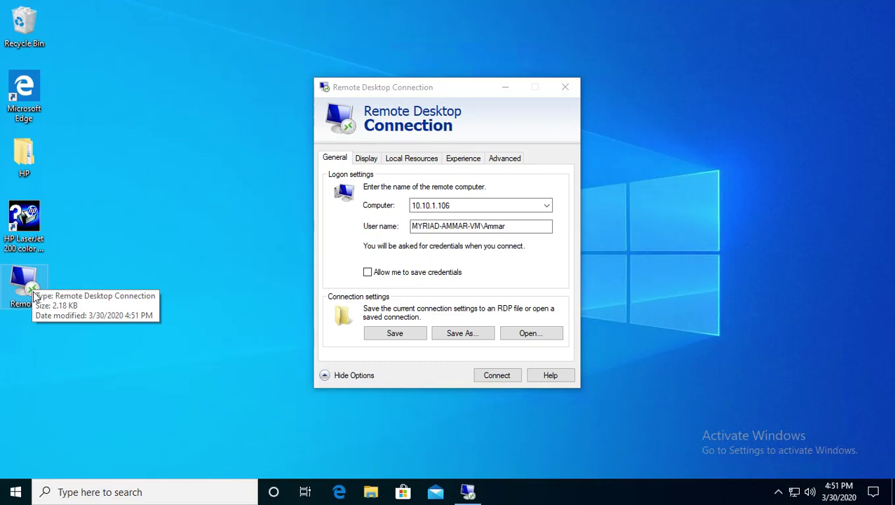
Step: Set the Display size slider to Full Screen, leaving 'Use all my monitors' unchecked
click(366, 160)
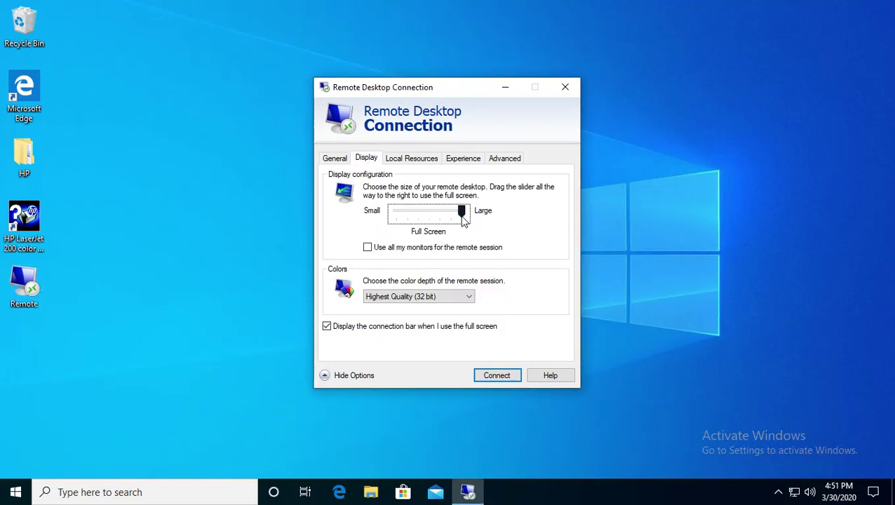
mouse_move(462, 220)
mouse_down()
mouse_move(400, 219)
mouse_move(466, 215)
mouse_move(418, 216)
mouse_move(452, 213)
mouse_up()
drag(165, 19, 732, 435)
drag(453, 216, 476, 221)
click(368, 250)
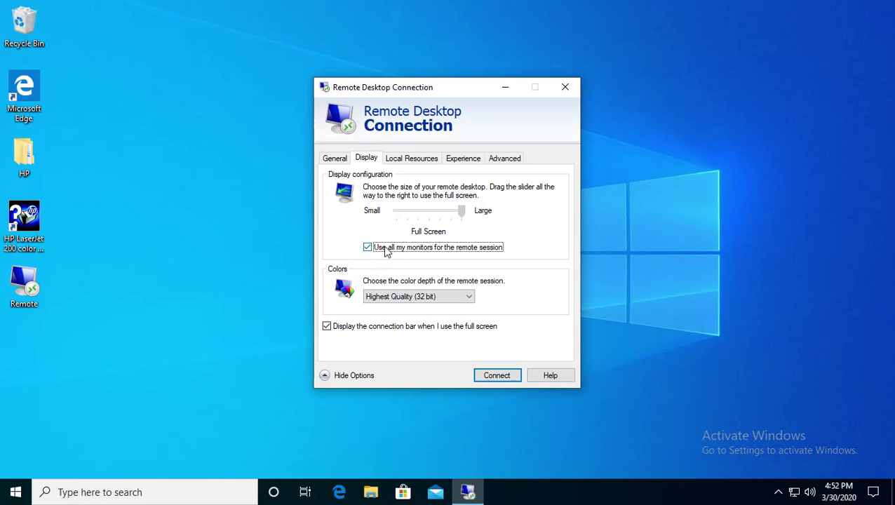
click(384, 252)
click(368, 247)
click(367, 248)
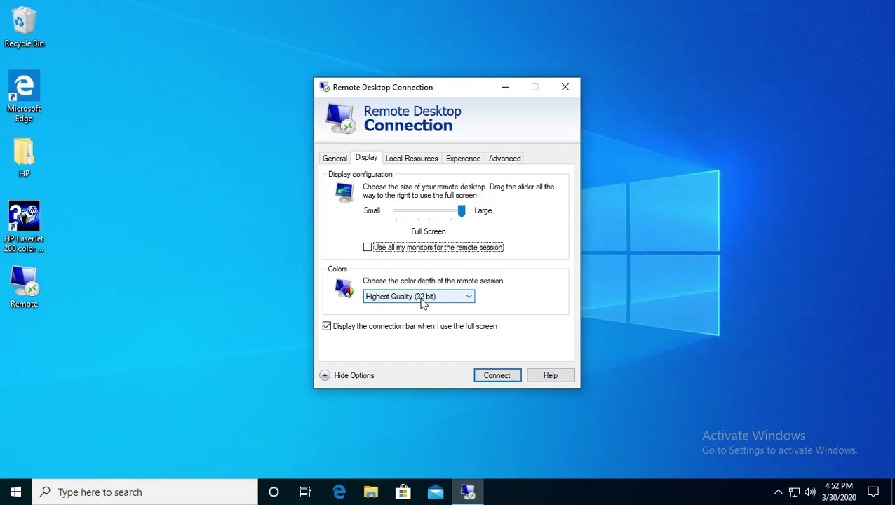
Step: Keep colour depth at Highest Quality (32 bit), then open Local Resources' remote audio settings
click(424, 298)
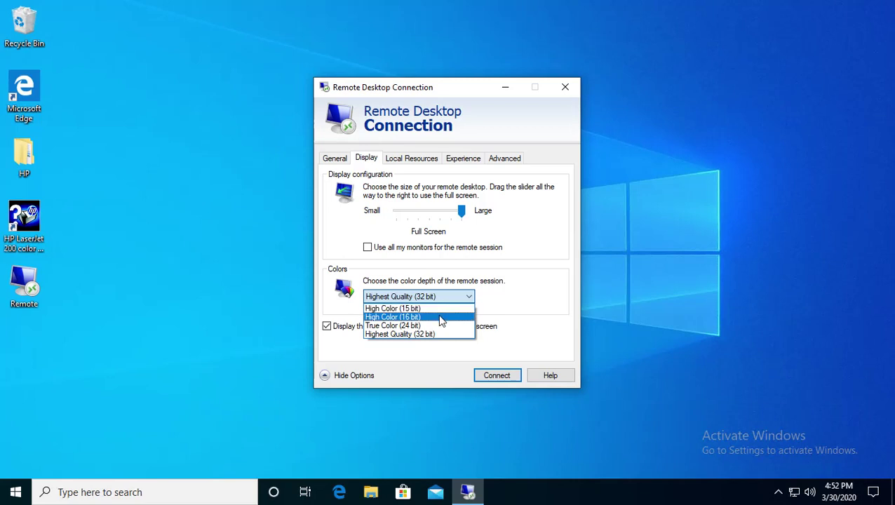
click(475, 276)
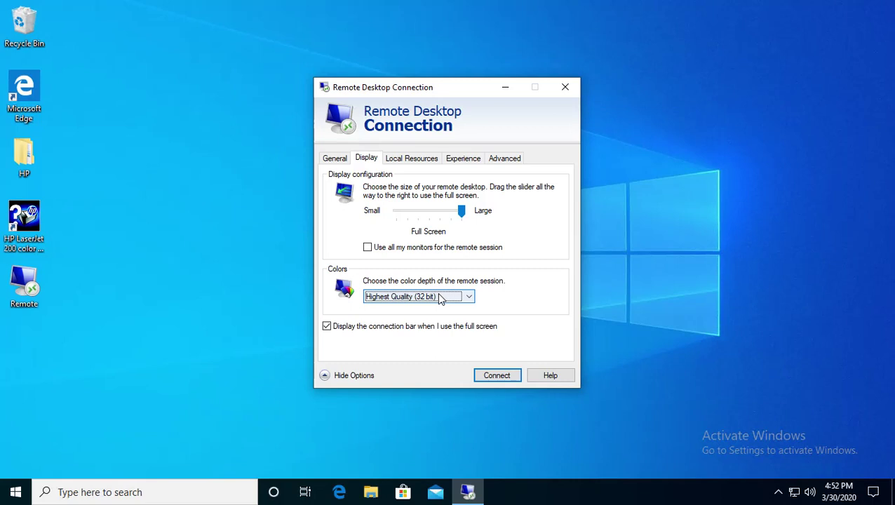
click(412, 164)
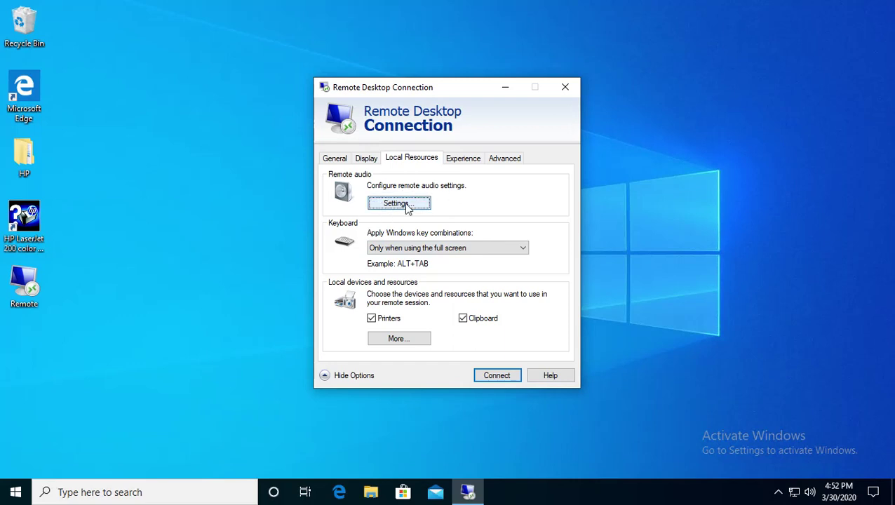
click(406, 205)
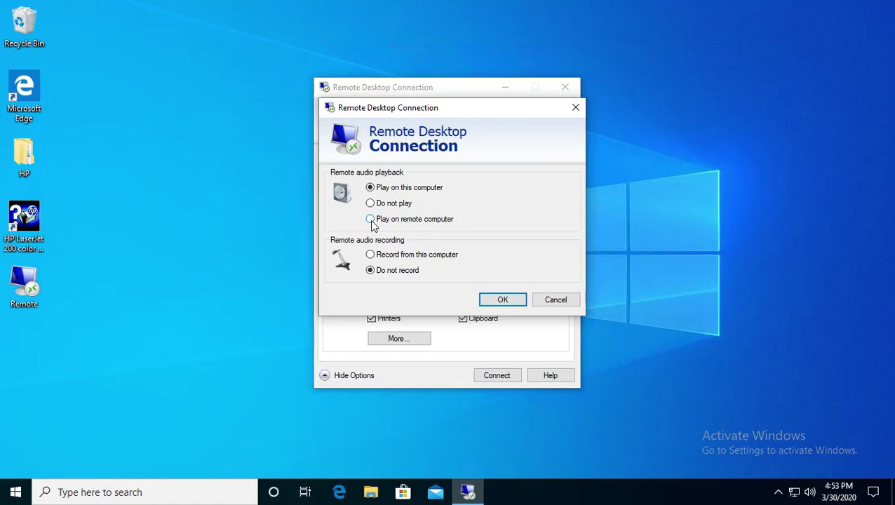
Step: Switch audio playback to 'Play on remote computer', then back to 'Play on this computer'
click(371, 220)
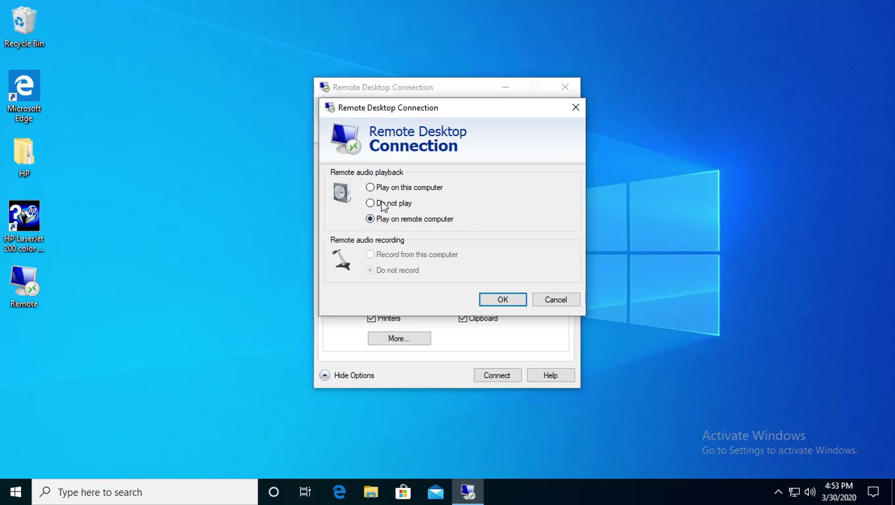
click(376, 190)
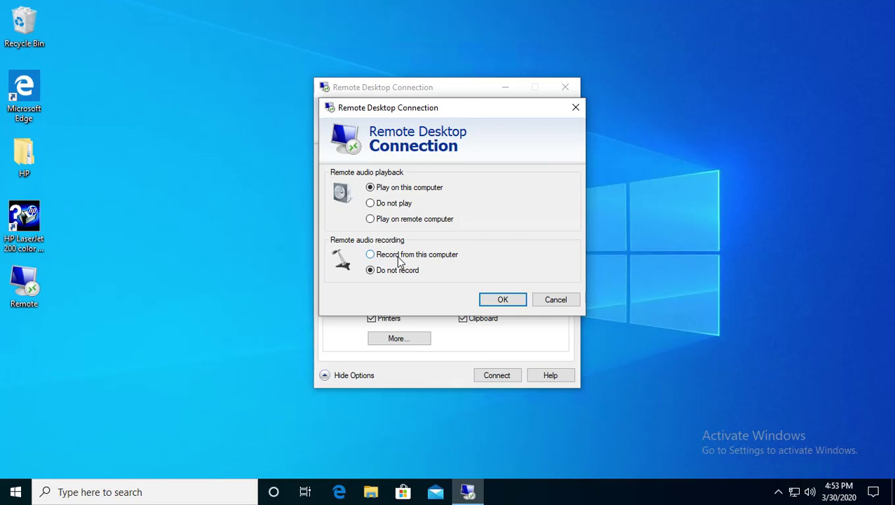
Step: Dismiss the audio settings and extra devices list unchanged, leaving Drives unshared
click(555, 301)
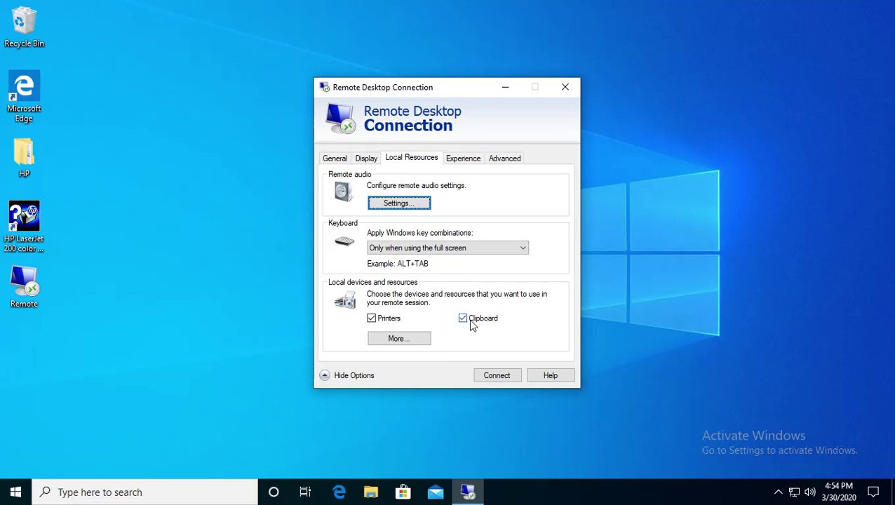
click(397, 340)
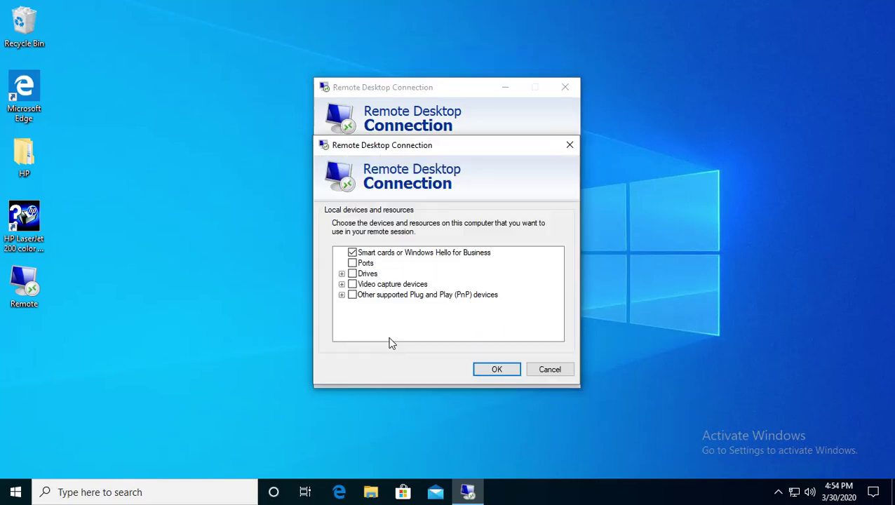
click(352, 275)
click(353, 276)
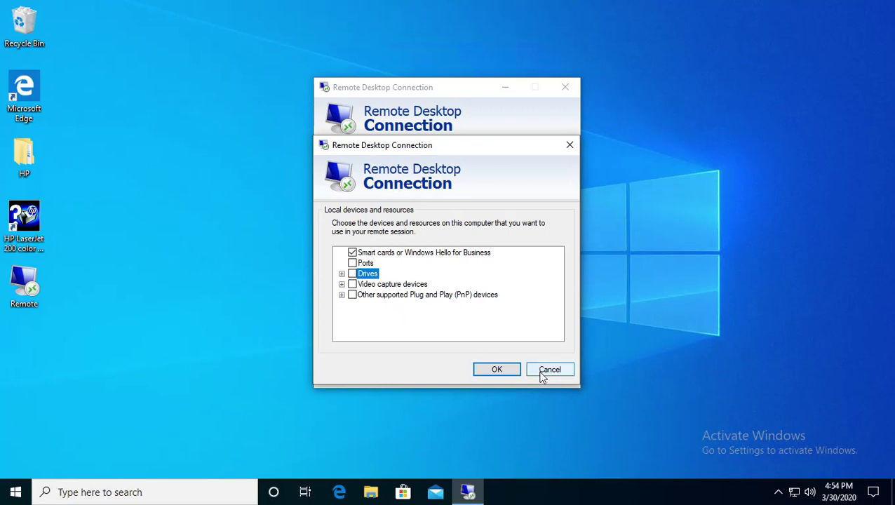
click(549, 369)
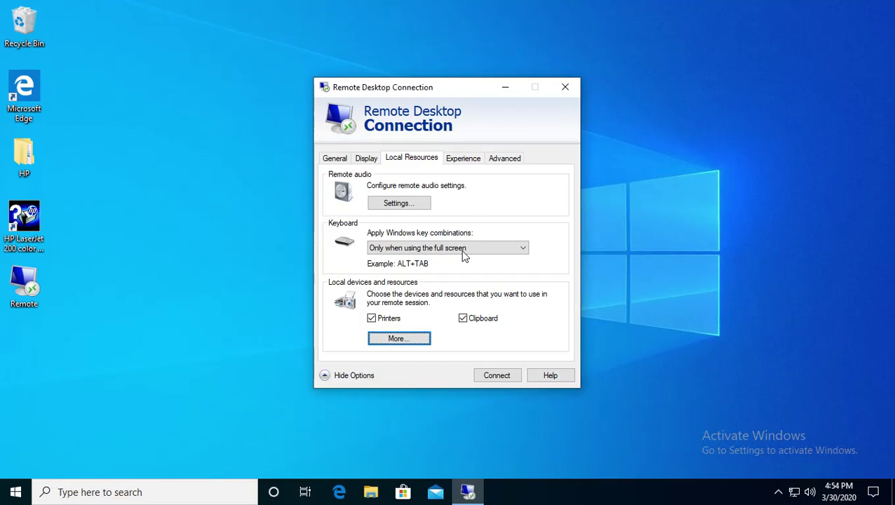
Step: Try Low-speed broadband and Modem, then settle on LAN (10 Mbps or higher) connection speed
click(467, 162)
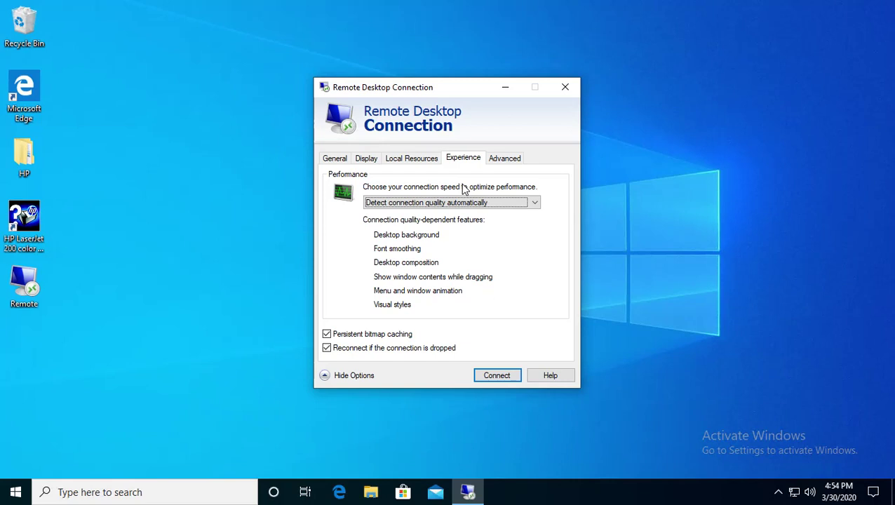
click(422, 204)
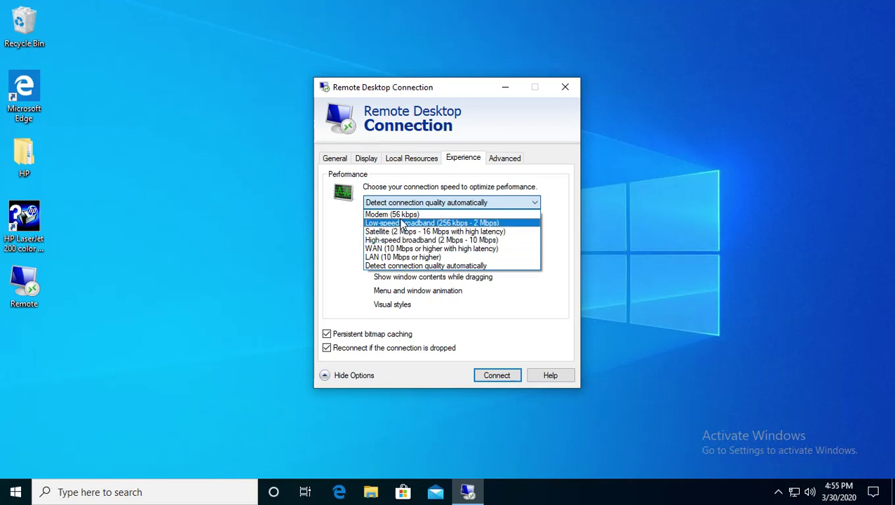
click(397, 223)
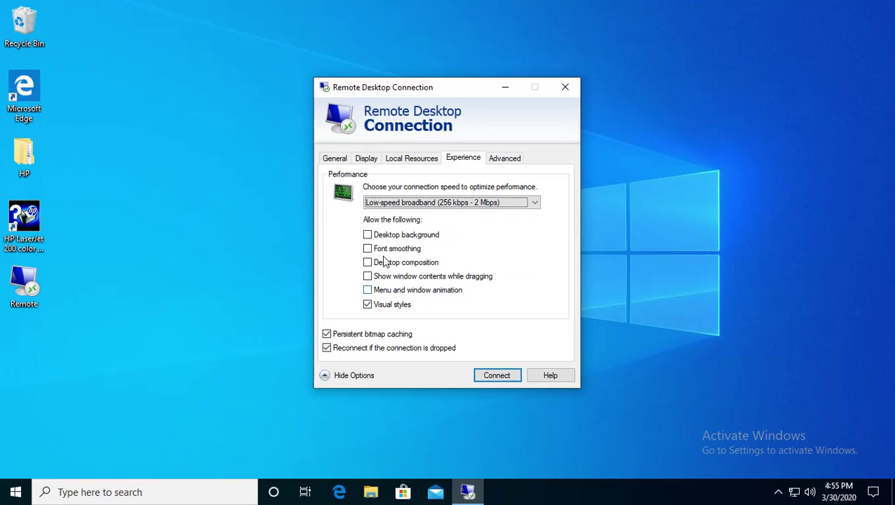
click(398, 204)
click(397, 214)
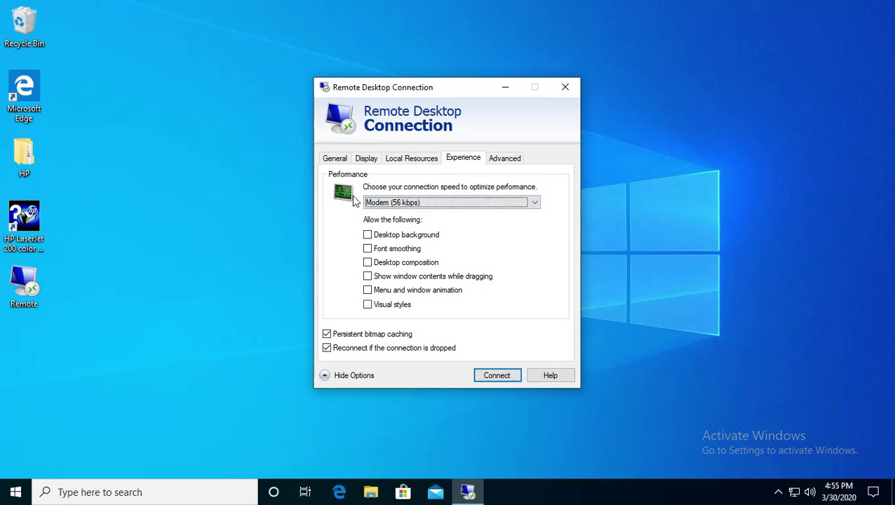
click(381, 202)
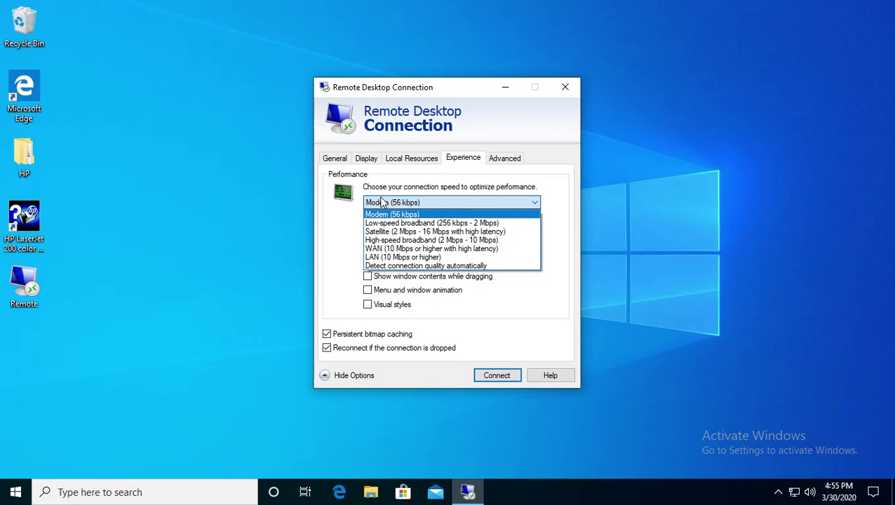
click(404, 257)
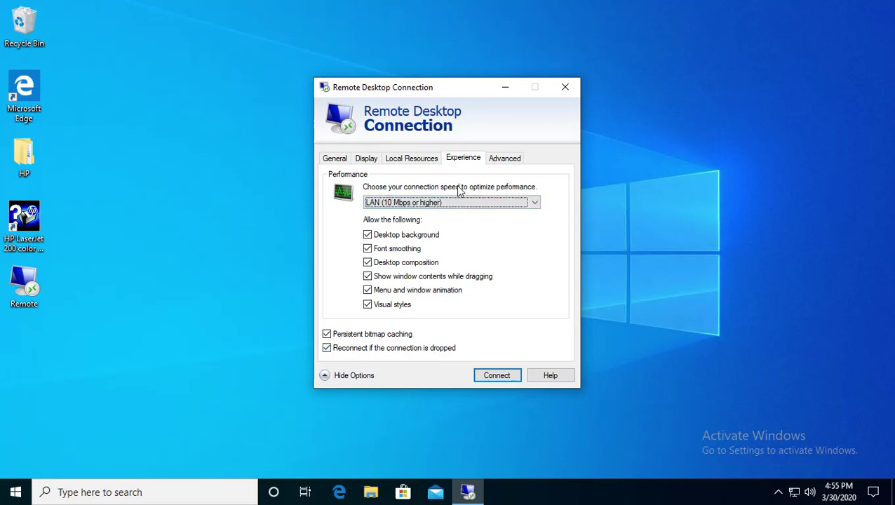
click(497, 161)
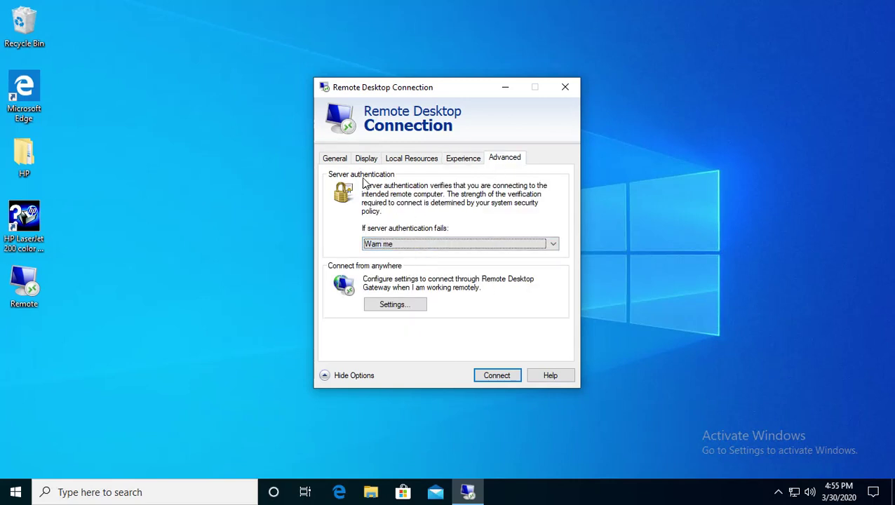
Step: Leave failed server authentication set to Warn me
click(374, 245)
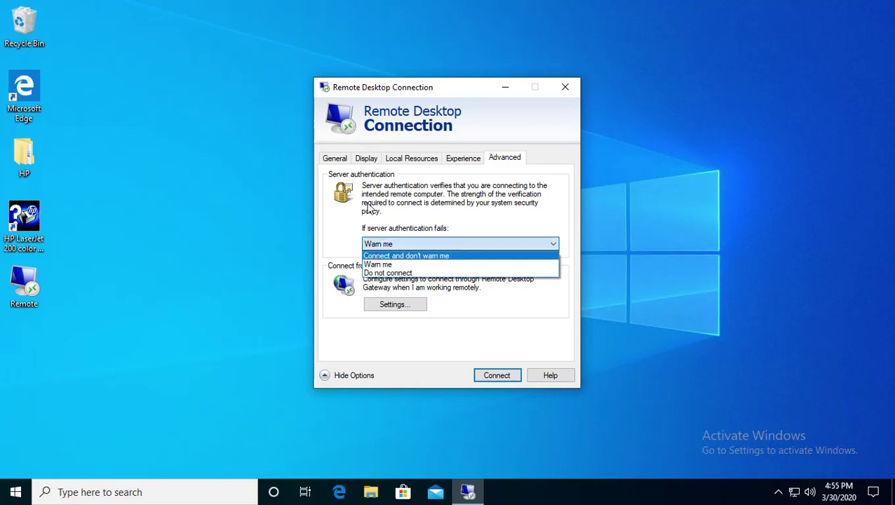
click(345, 223)
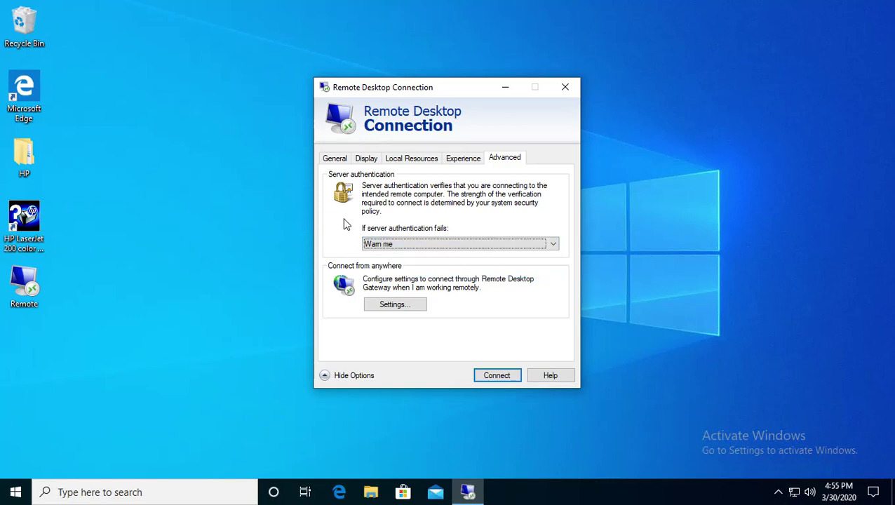
click(335, 159)
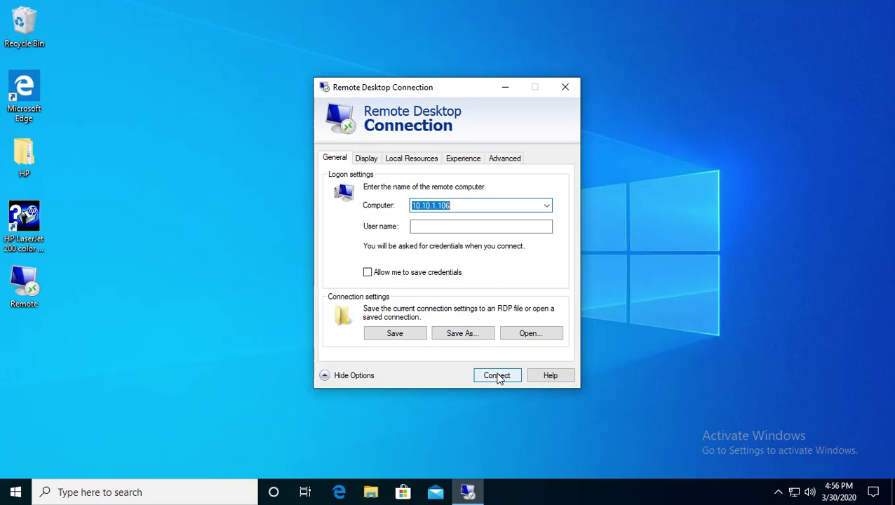
Step: Connect to 10.10.1.106, opting not to be asked again about trusting it
click(498, 377)
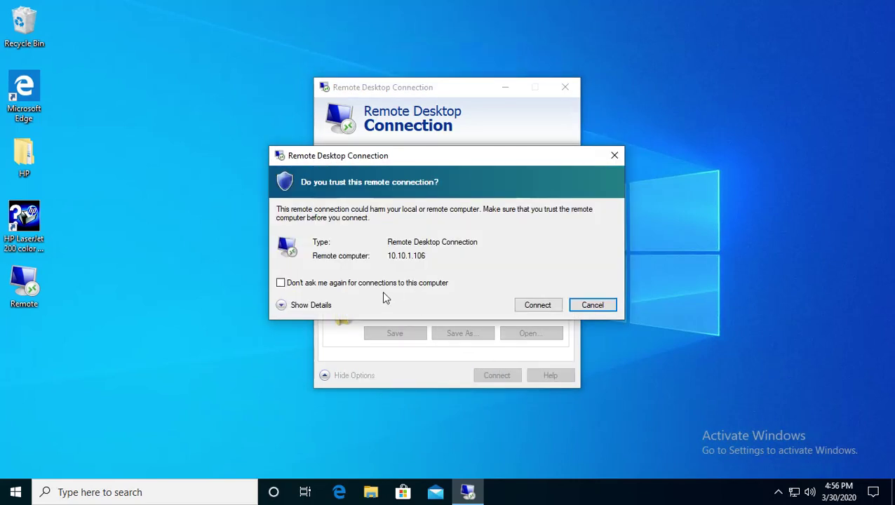
click(383, 284)
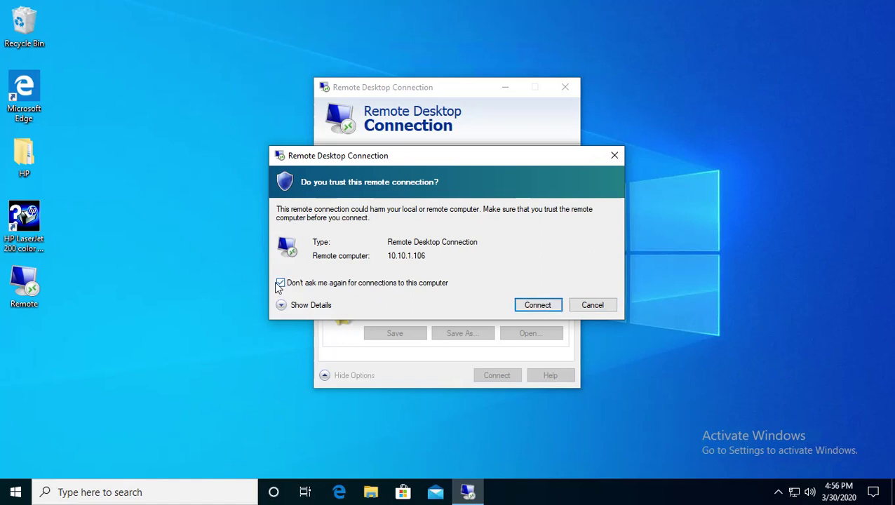
click(536, 311)
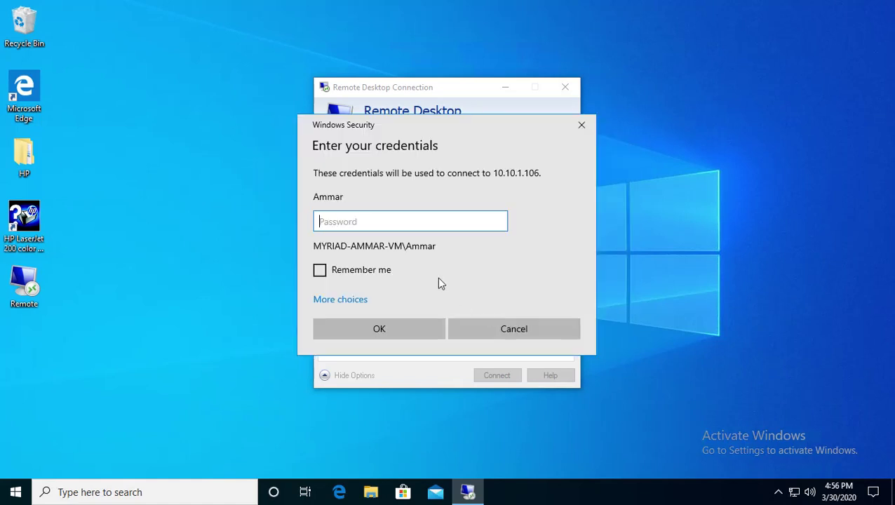
Step: Enter the account password, then open Control Panel's Devices and Printers maximized in the session
text(••••••••••)
key(Return)
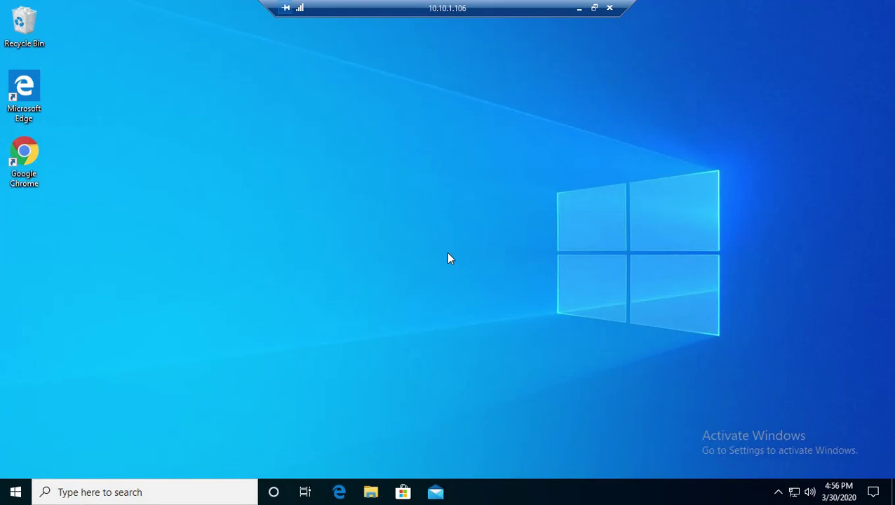
key(super)
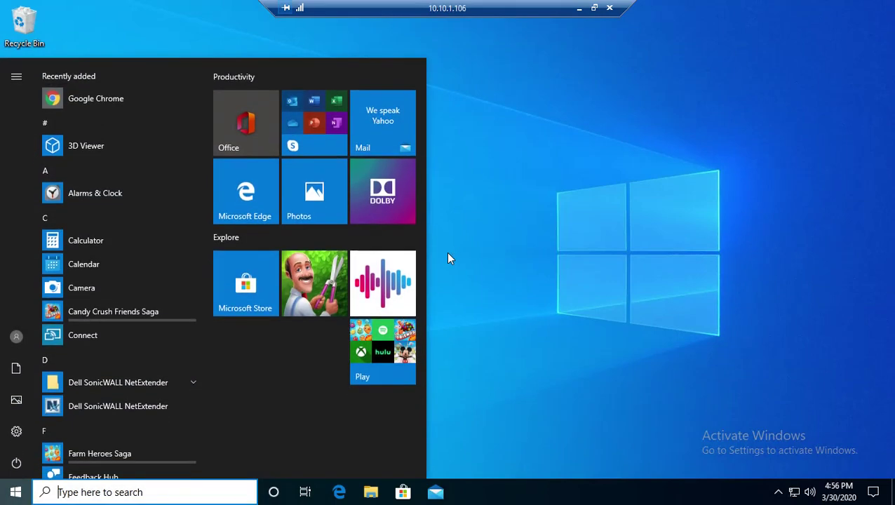
text(con)
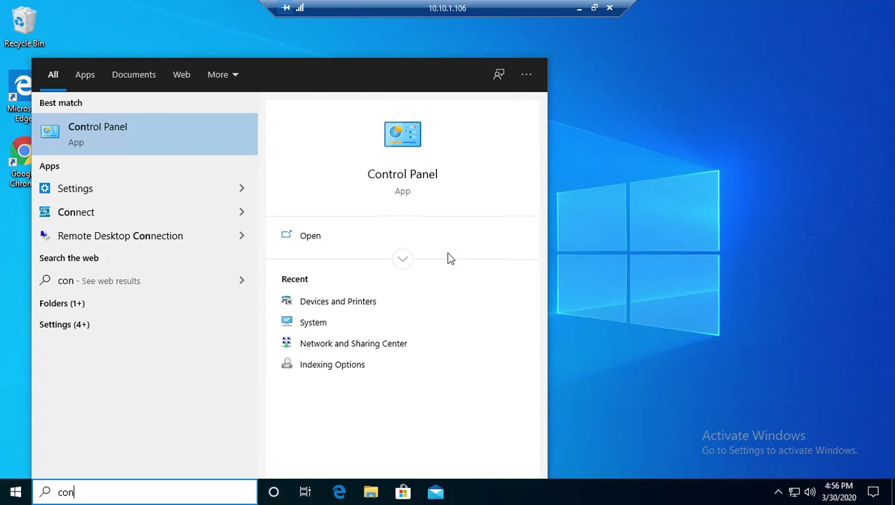
key(Return)
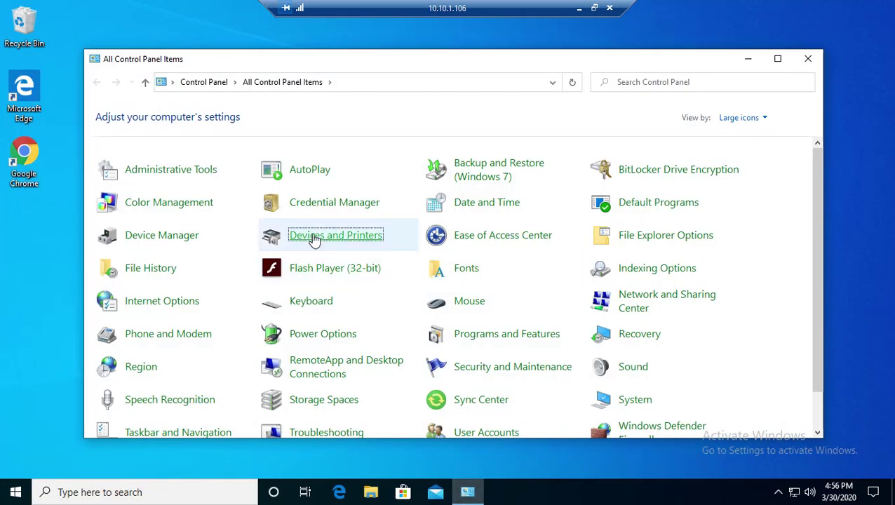
click(315, 238)
double_click(404, 59)
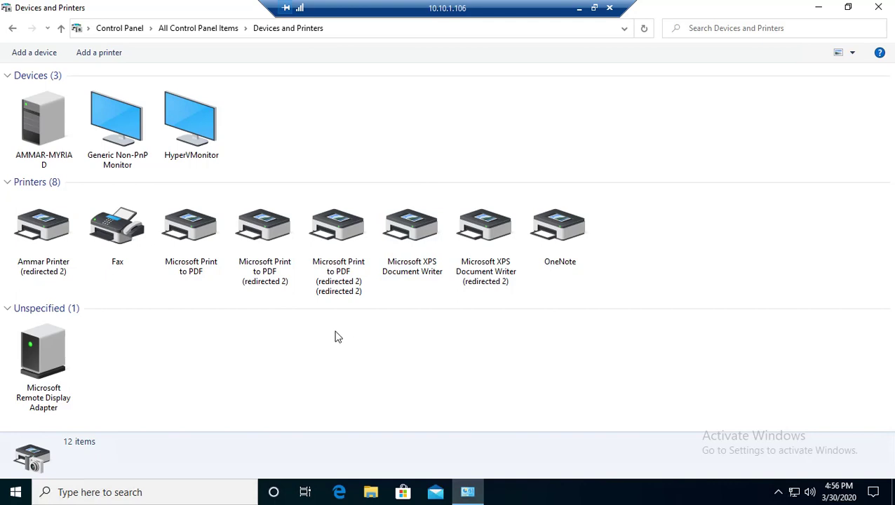
Step: Print a test page from the redirected Easy Print printer's properties, then close them
click(56, 266)
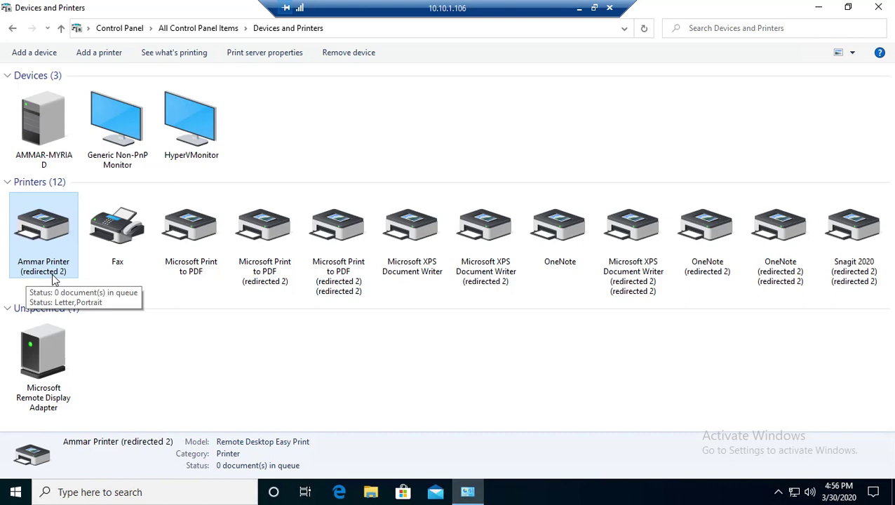
right_click(52, 249)
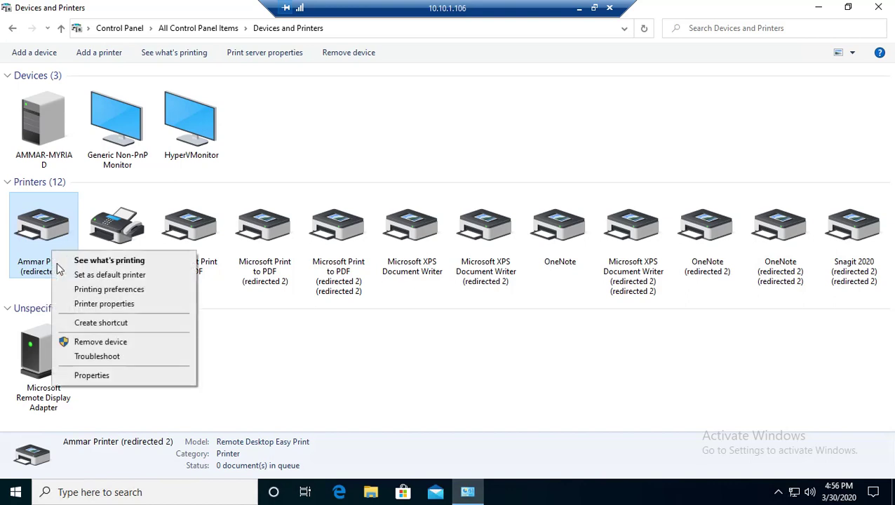
click(83, 307)
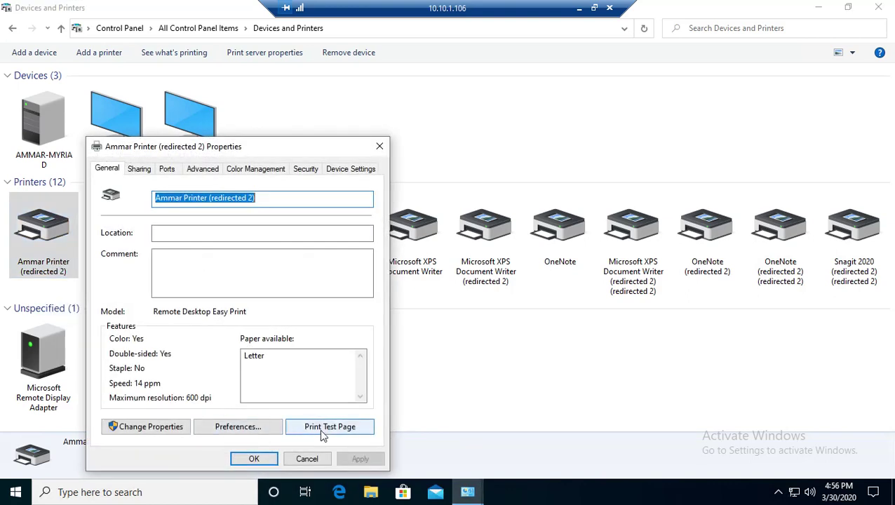
click(321, 428)
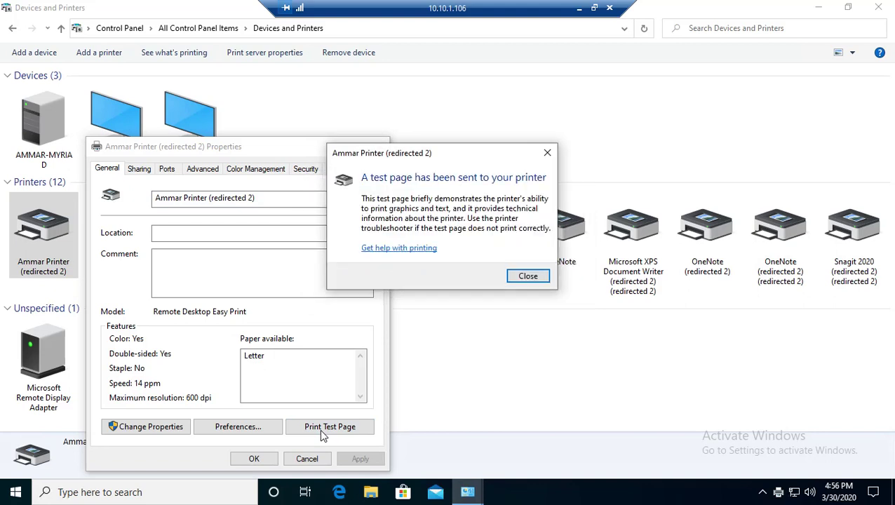
click(517, 277)
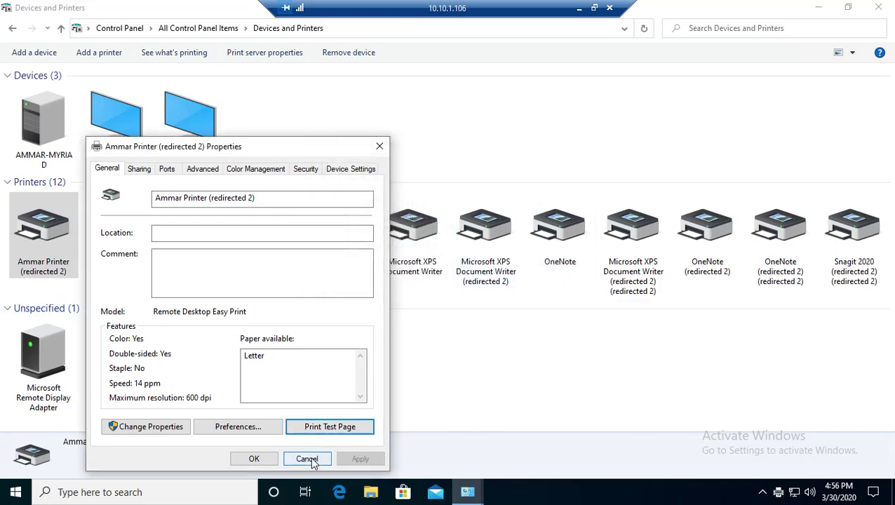
click(311, 458)
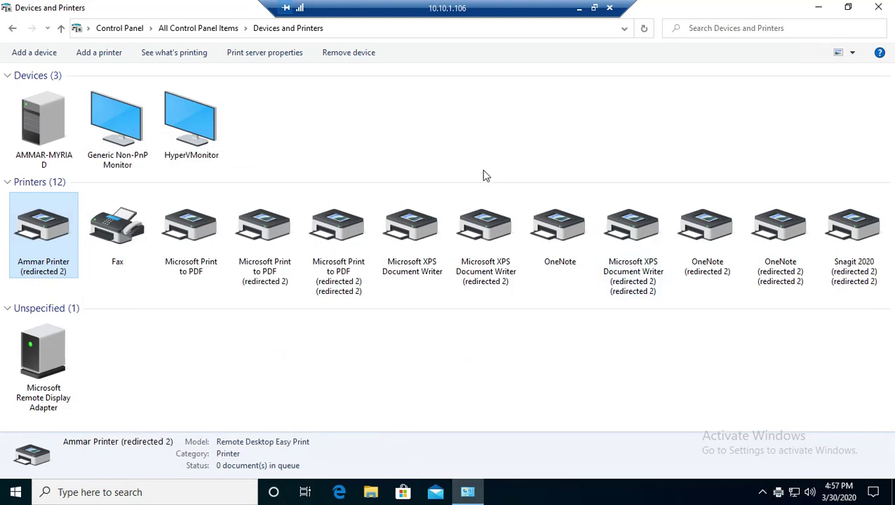
Step: Close Devices and Printers, then minimize and restore the remote session window
click(879, 7)
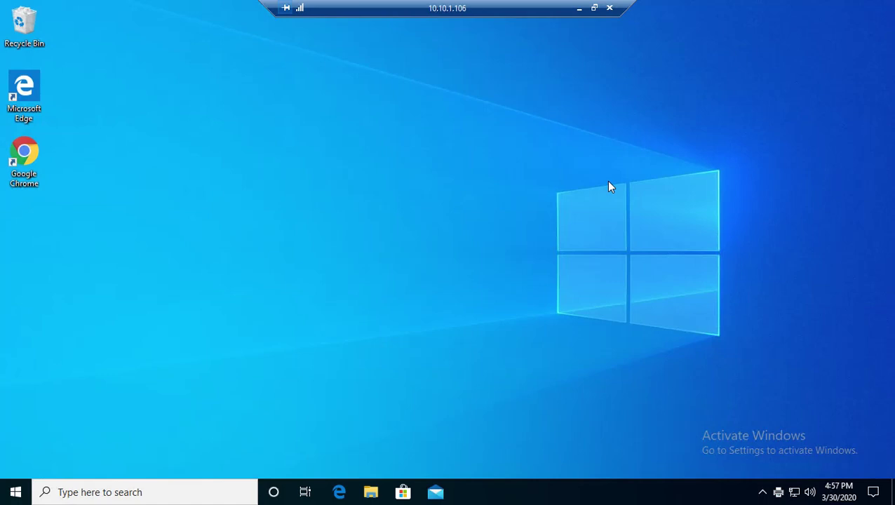
drag(320, 83, 569, 304)
click(578, 10)
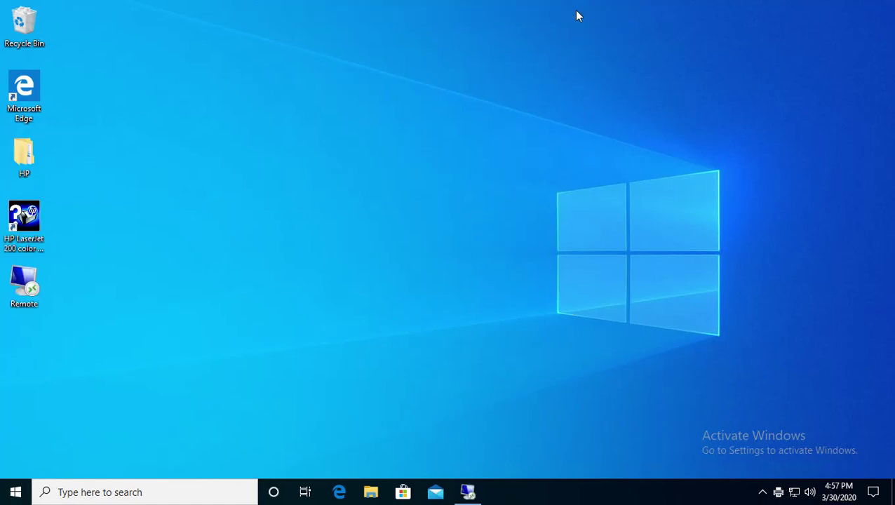
drag(240, 105, 455, 368)
click(468, 492)
Step: Open and close Chrome remotely, then disconnect the session with confirmation
double_click(39, 168)
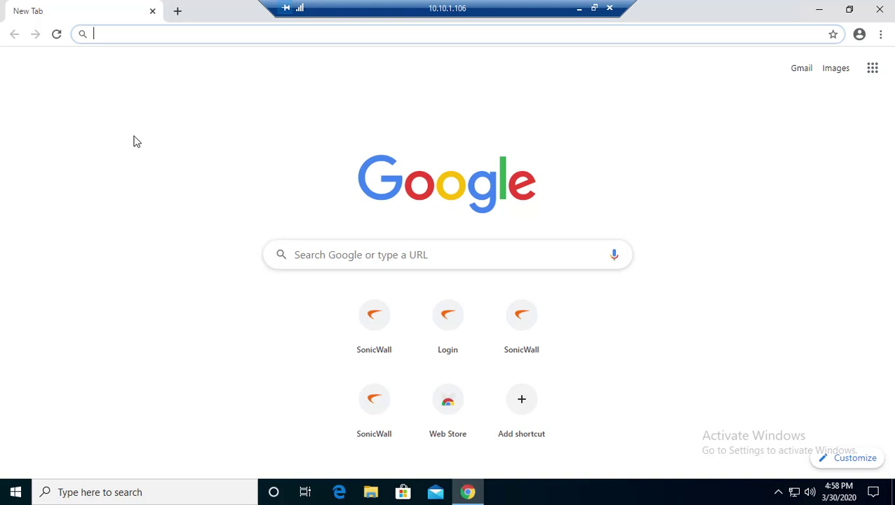
click(153, 12)
click(611, 9)
click(487, 275)
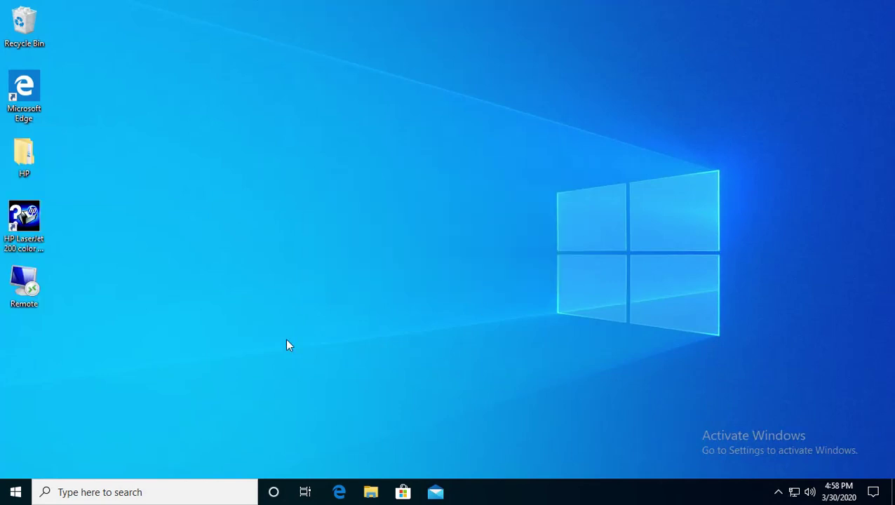
Step: Launch Remote Desktop Connection by searching 'remote' and expand its full options
click(16, 492)
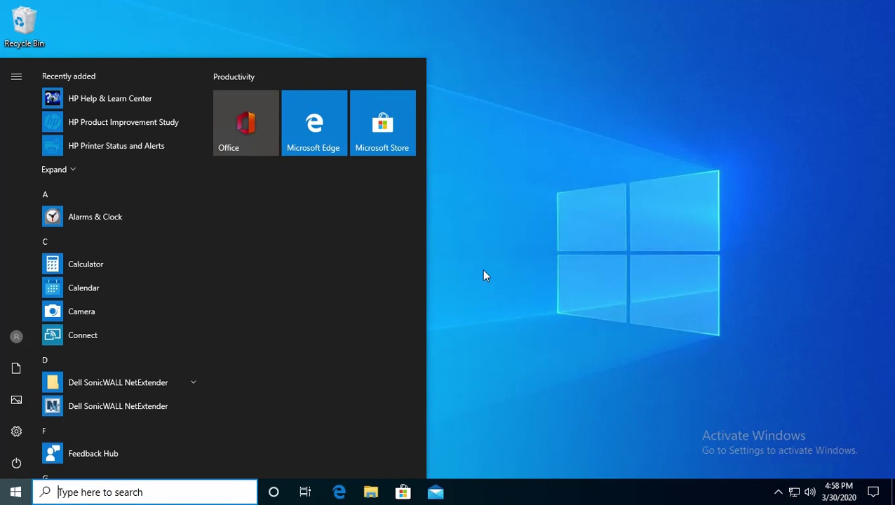
text(remote)
key(Return)
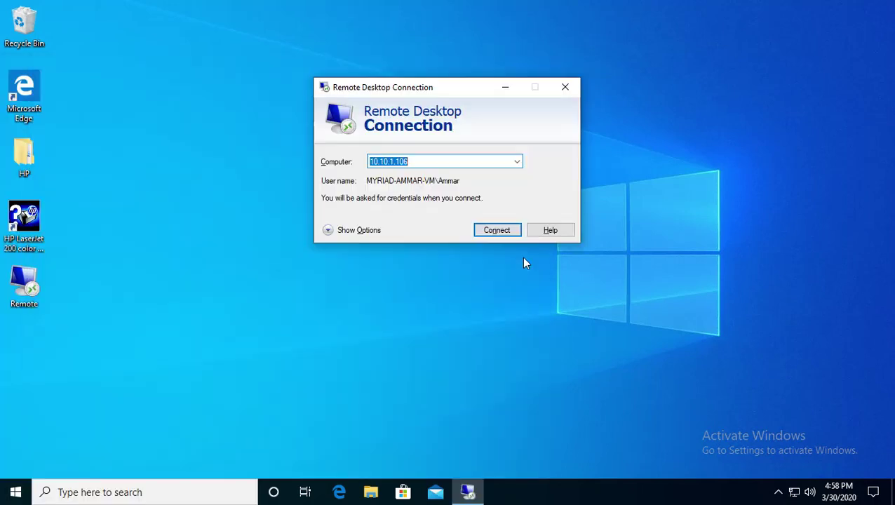
click(366, 231)
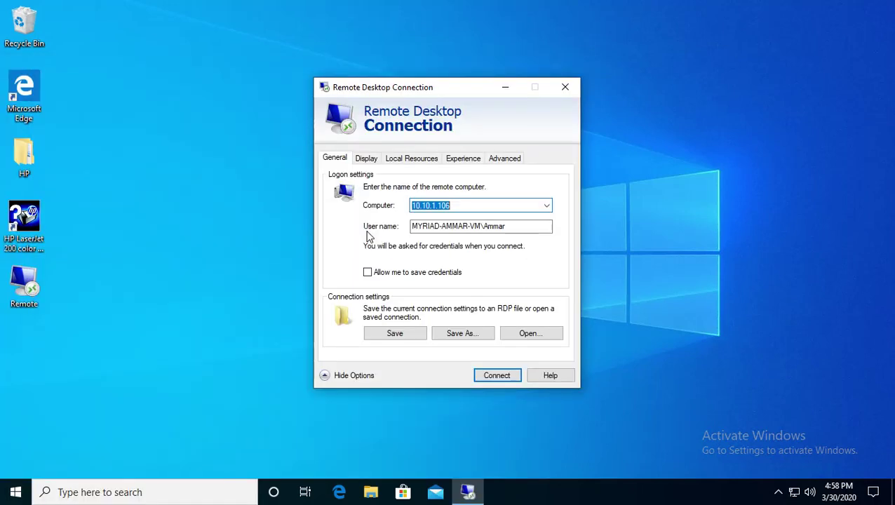
Step: Set Modem (56 kbps) speed and High Color (15 bit) colour depth, then connect
click(462, 159)
click(431, 204)
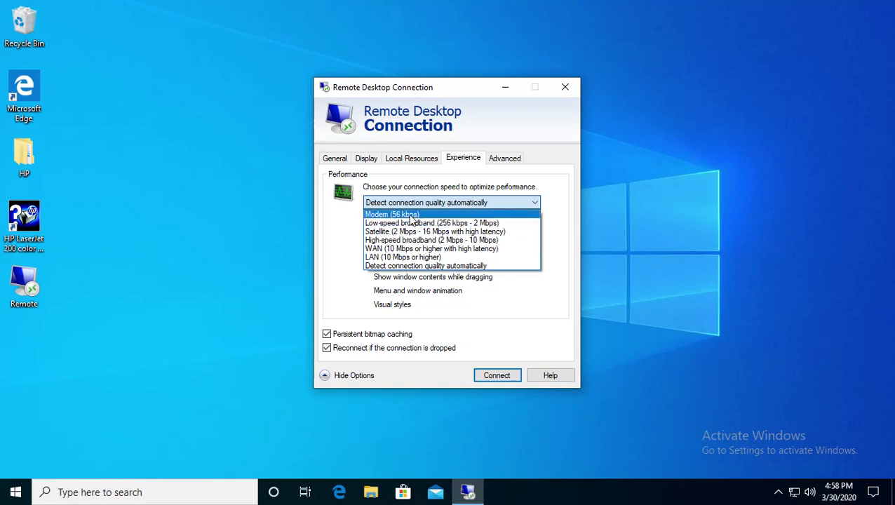
click(412, 219)
click(367, 159)
click(385, 299)
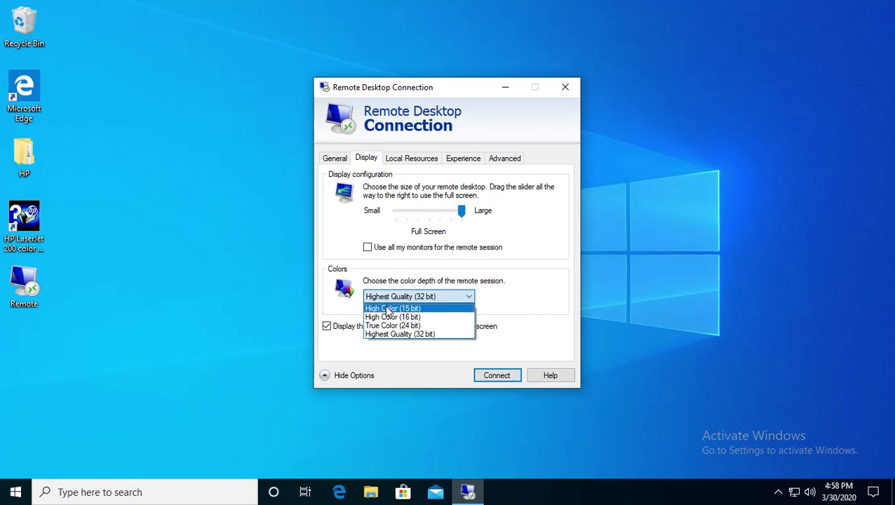
click(388, 308)
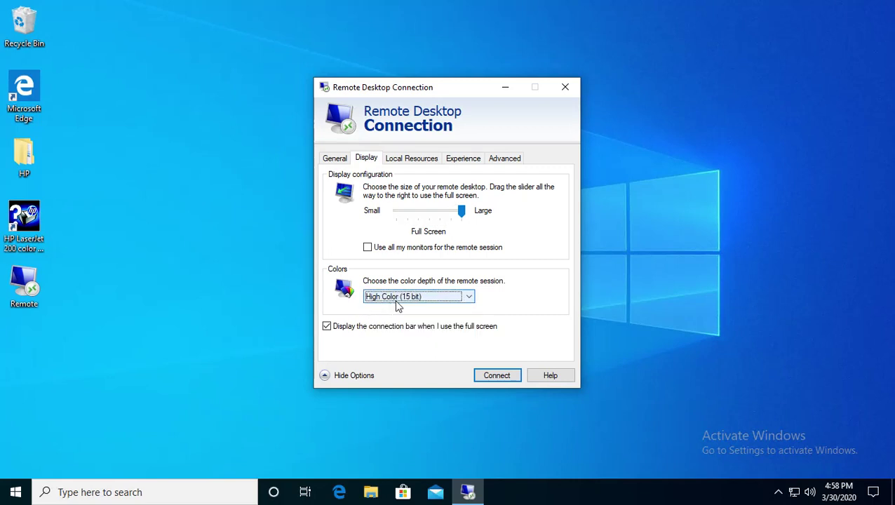
click(496, 375)
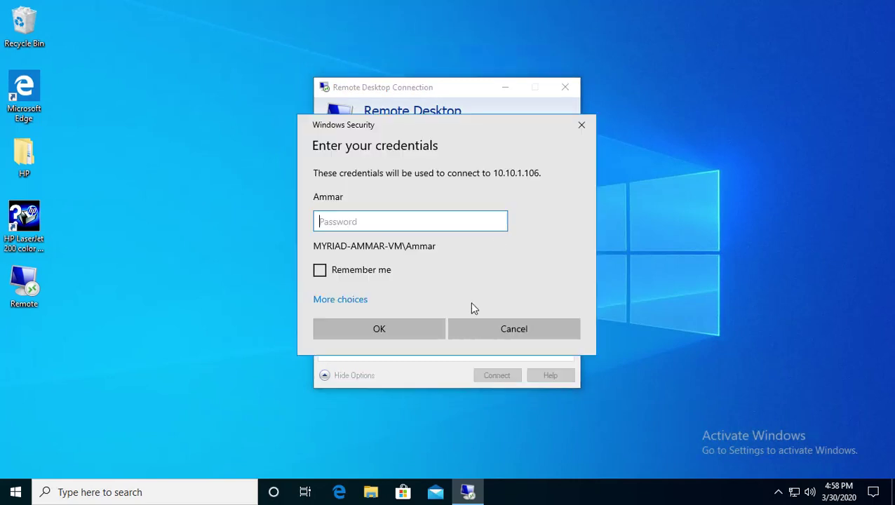
Step: Re-enter the mistyped account password and sign in to the low-colour session
text(•••••••)
key(BackSpace)
key(BackSpace)
key(BackSpace)
key(BackSpace)
key(BackSpace)
key(BackSpace)
key(BackSpace)
text(•••••••••••)
key(Return)
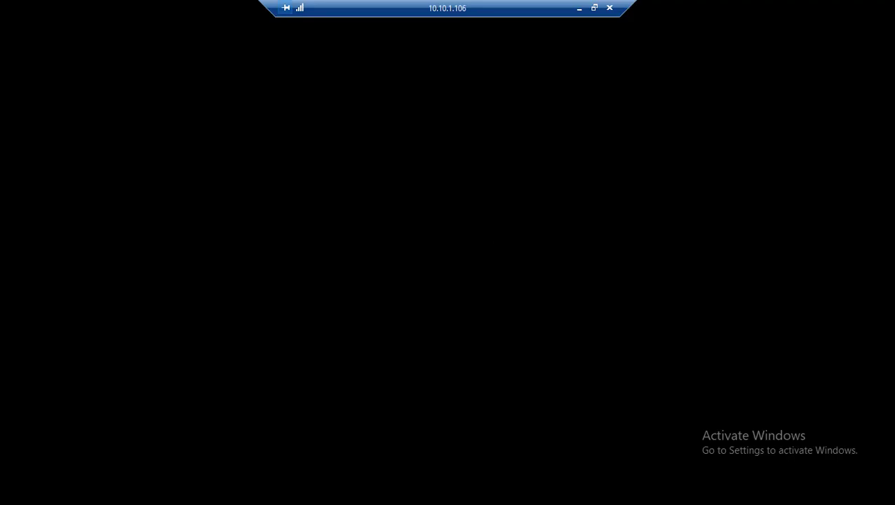
drag(192, 91, 778, 391)
drag(245, 106, 726, 385)
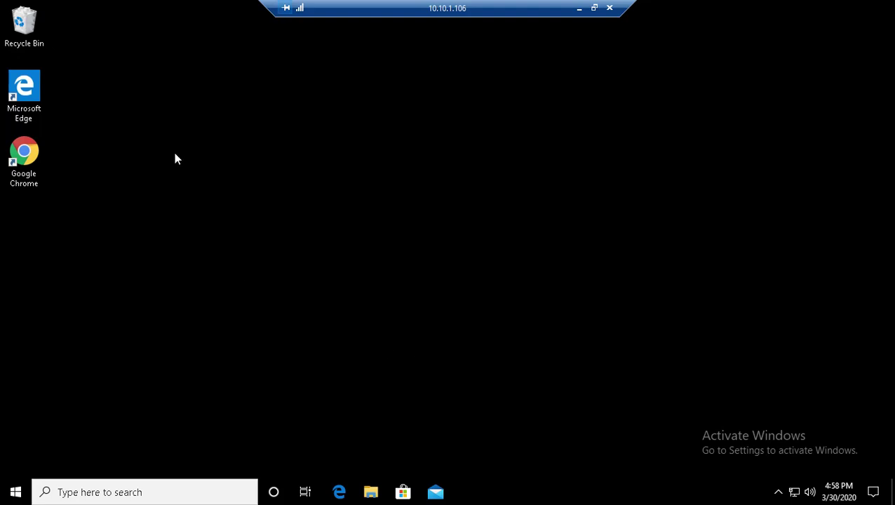
Step: Open and close Chrome remotely, then disconnect the session with confirmation
double_click(31, 161)
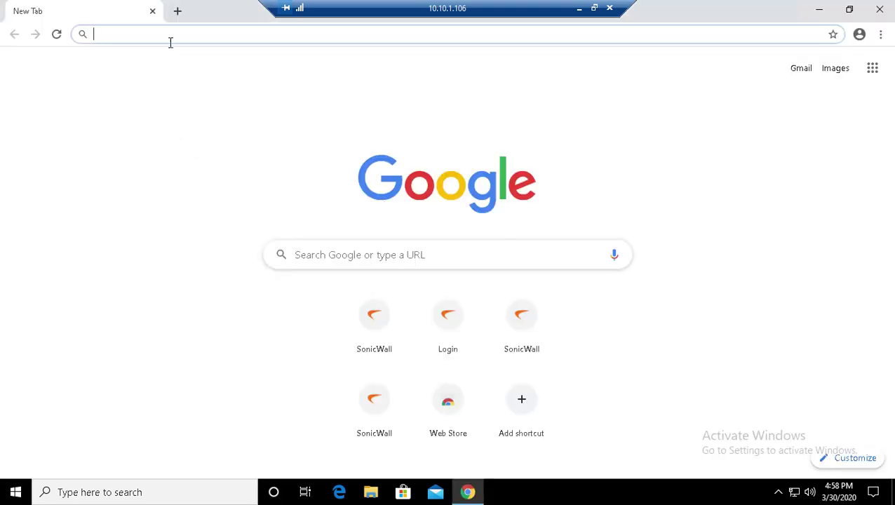
drag(254, 20, 244, 175)
click(648, 162)
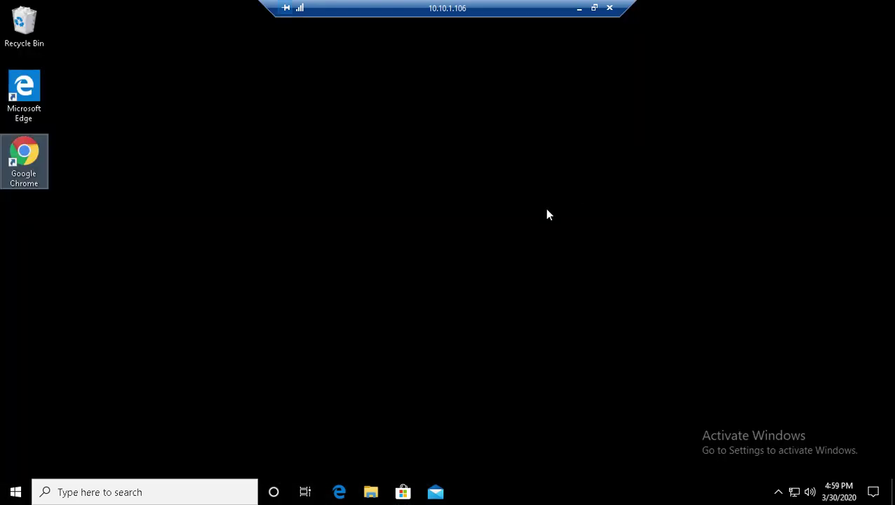
click(609, 8)
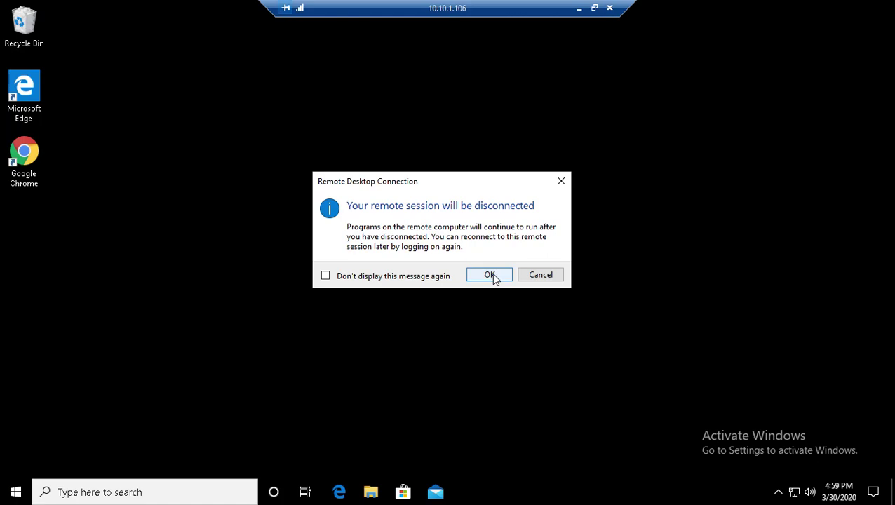
click(491, 275)
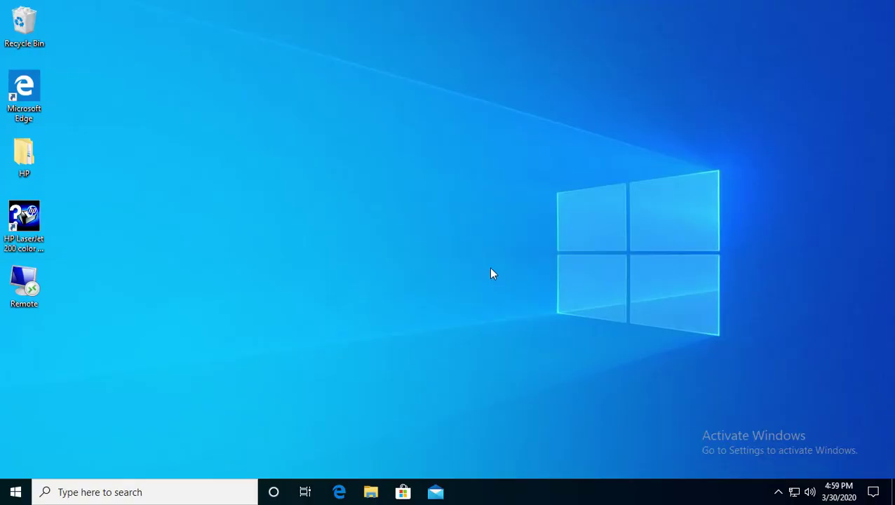